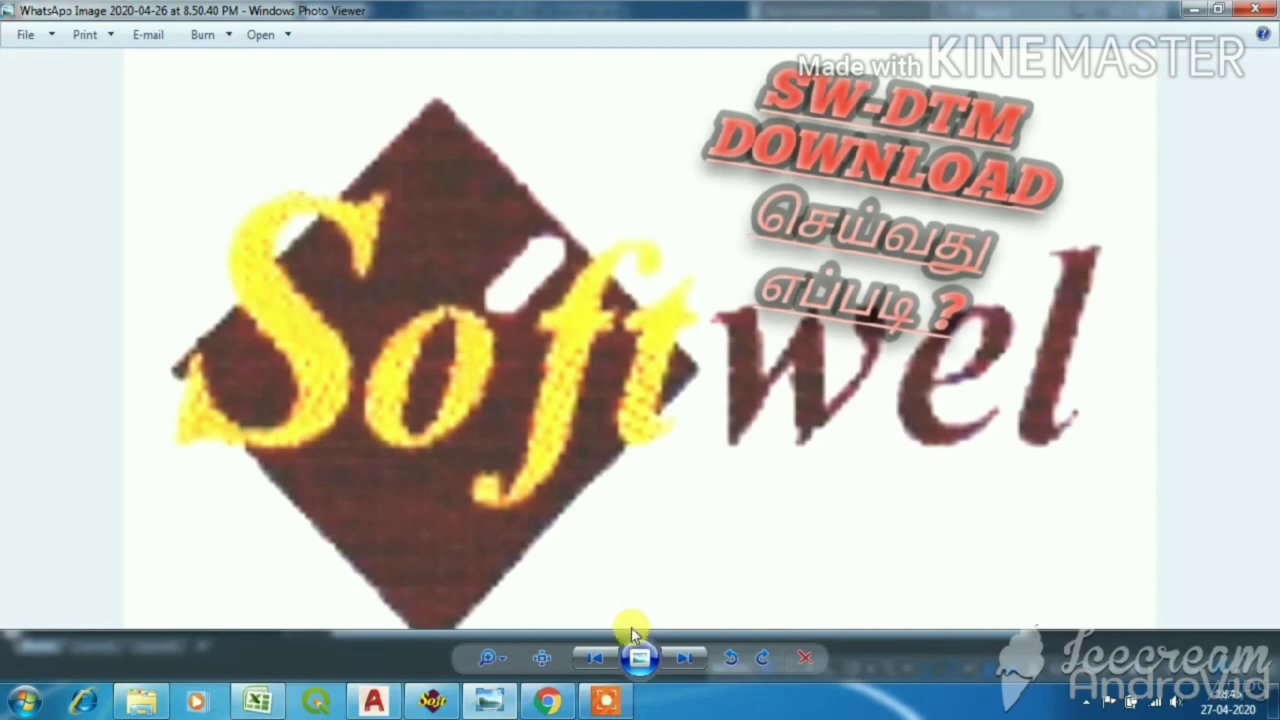
# Step: Switch from the Softwel logo in Photo Viewer to the blank AutoCAD Drawing1
pyautogui.click(372, 703)
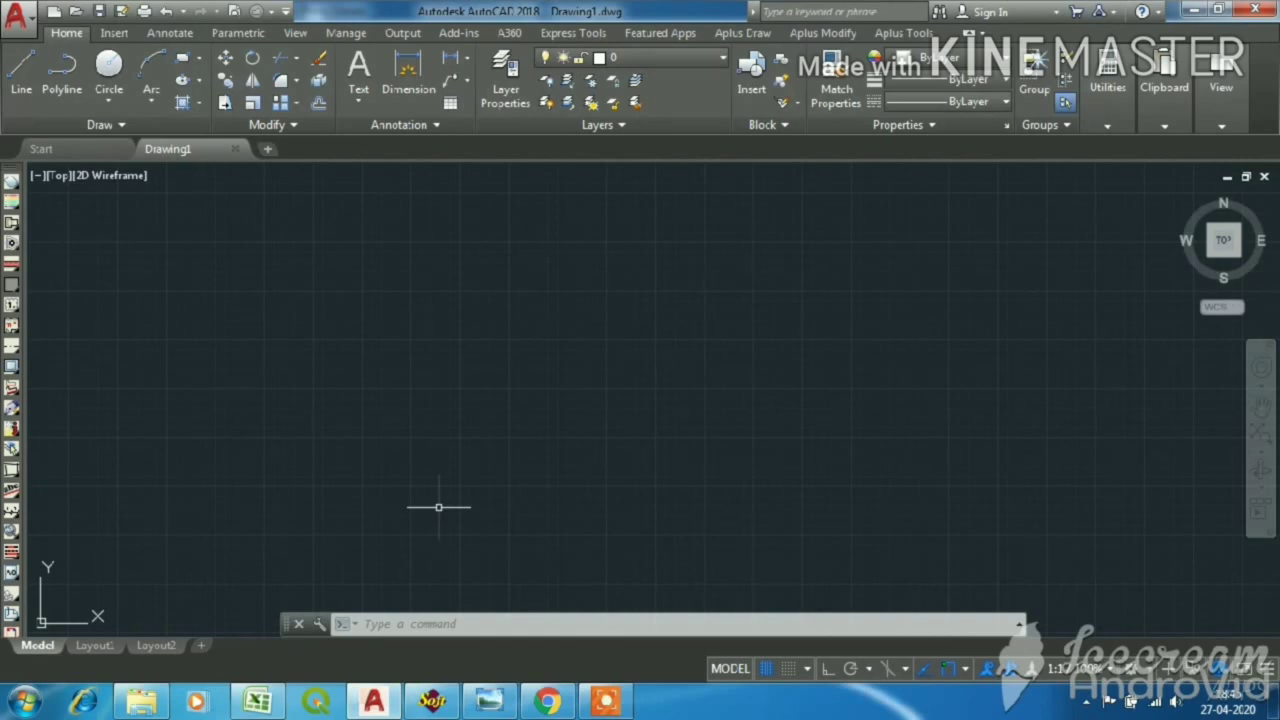
# Step: Restore and position the SW_DTM window, then switch to the Excel survey point table
pyautogui.click(432, 703)
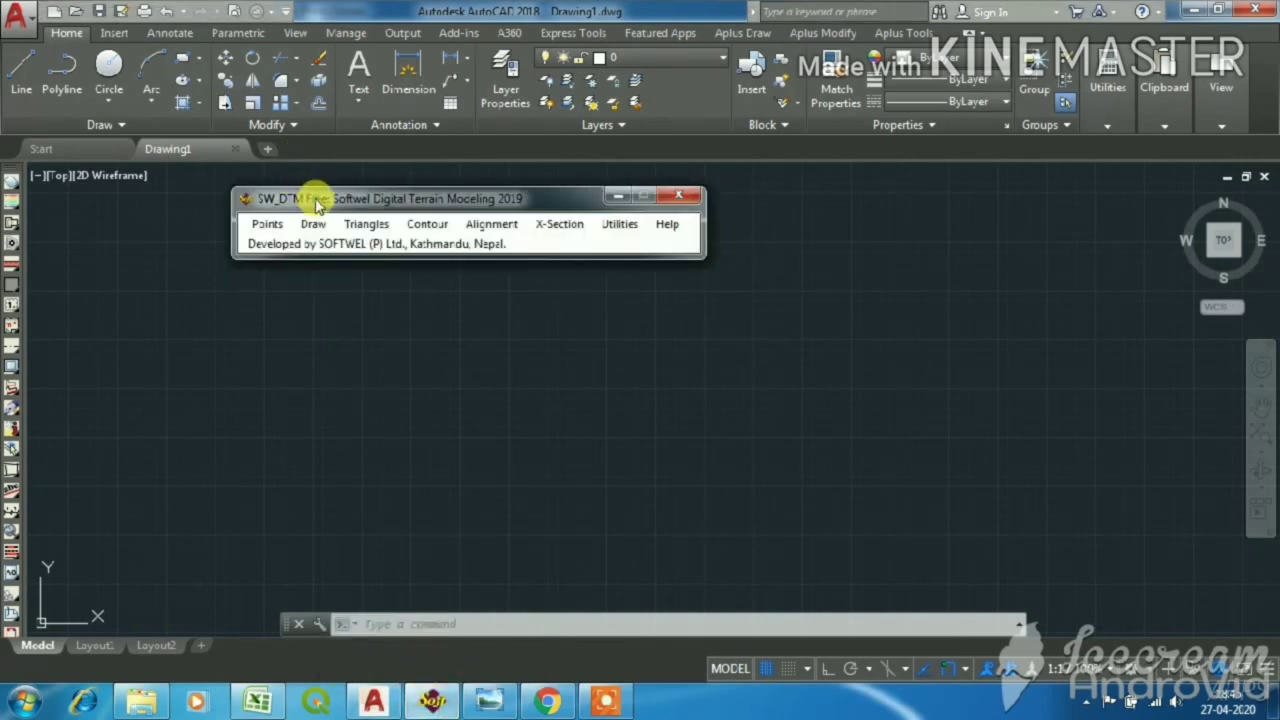
pyautogui.moveTo(314, 194); pyautogui.dragTo(306, 206)
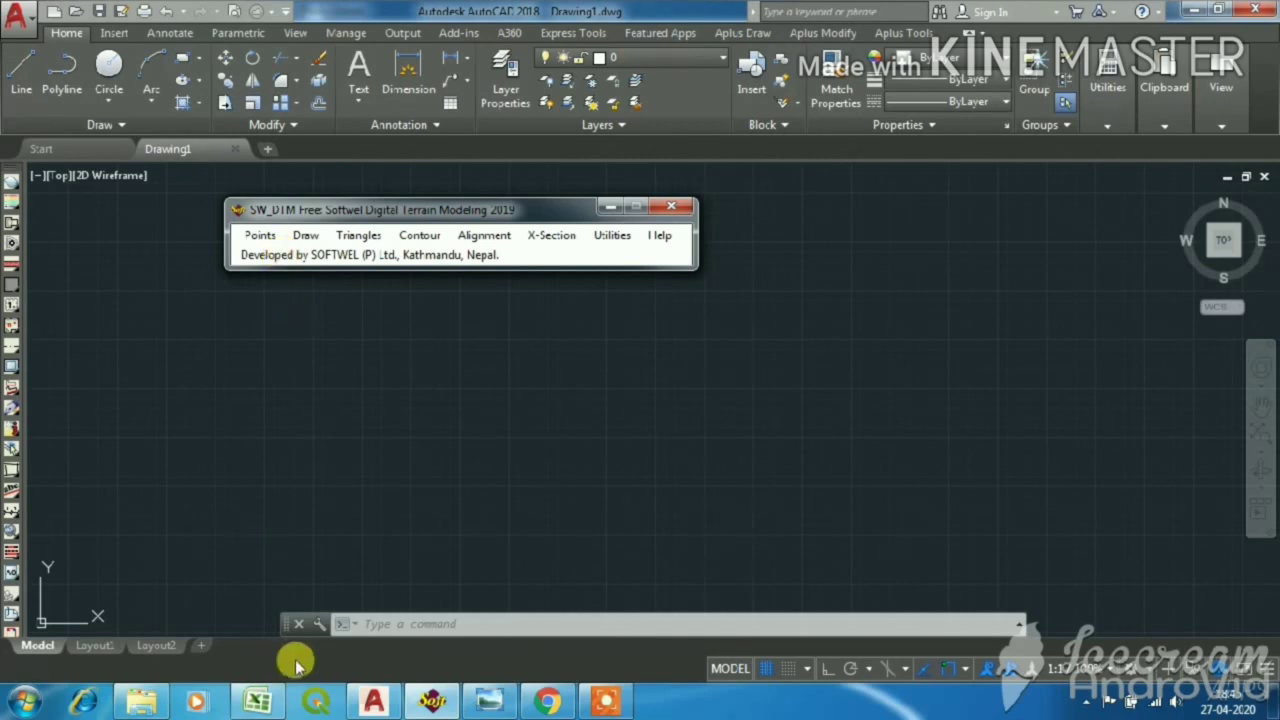
pyautogui.click(256, 703)
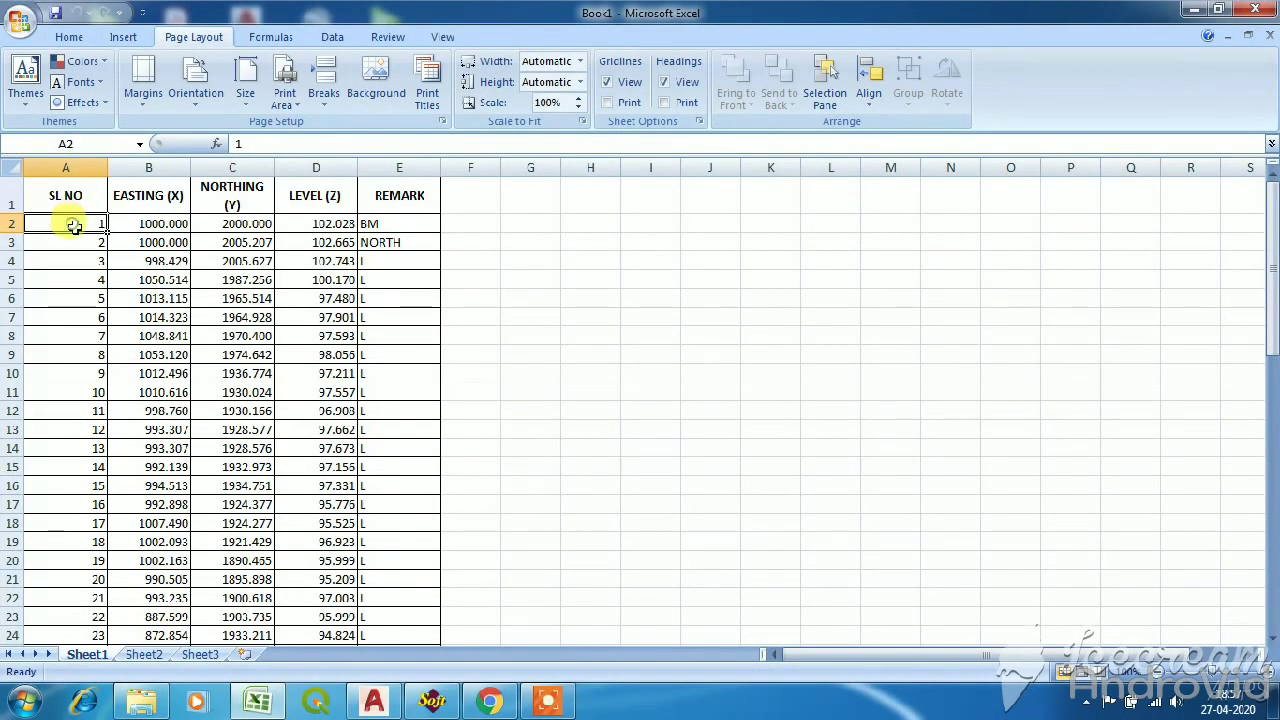
# Step: Select survey rows A2:E64 in Sheet1 and copy them to the clipboard
pyautogui.moveTo(69, 222); pyautogui.dragTo(404, 612)
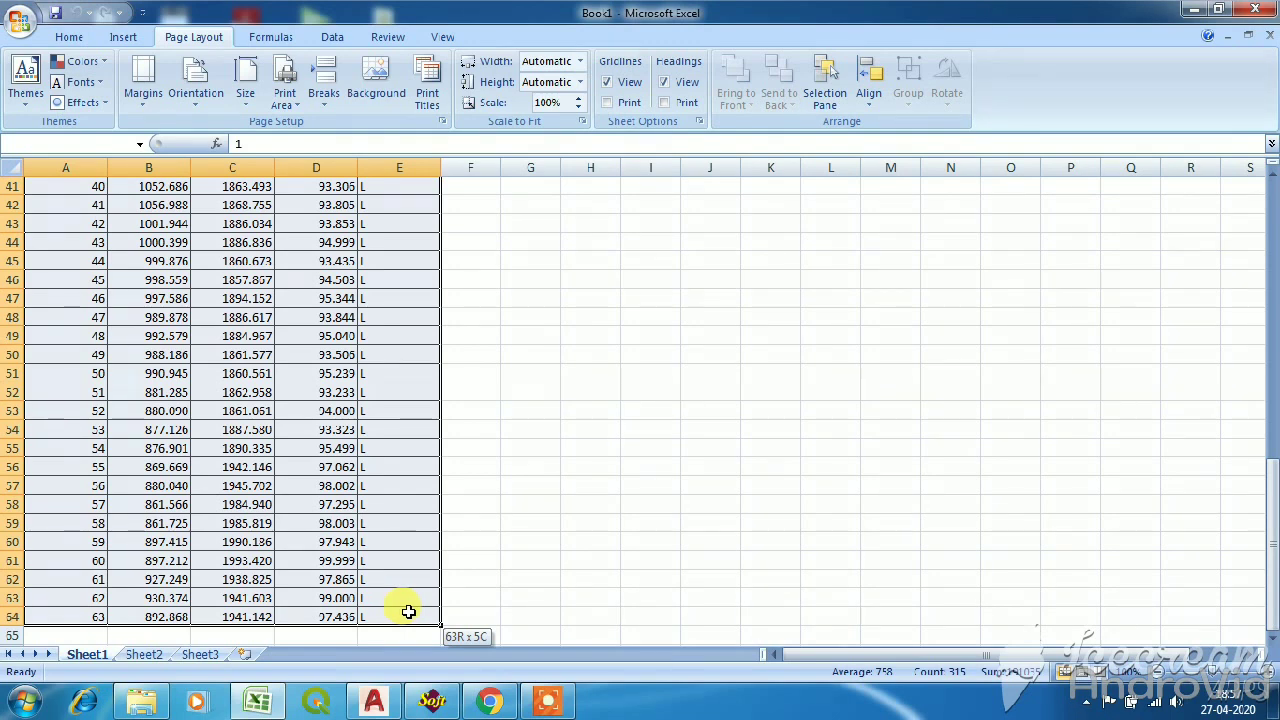
pyautogui.moveTo(409, 619); pyautogui.dragTo(414, 581)
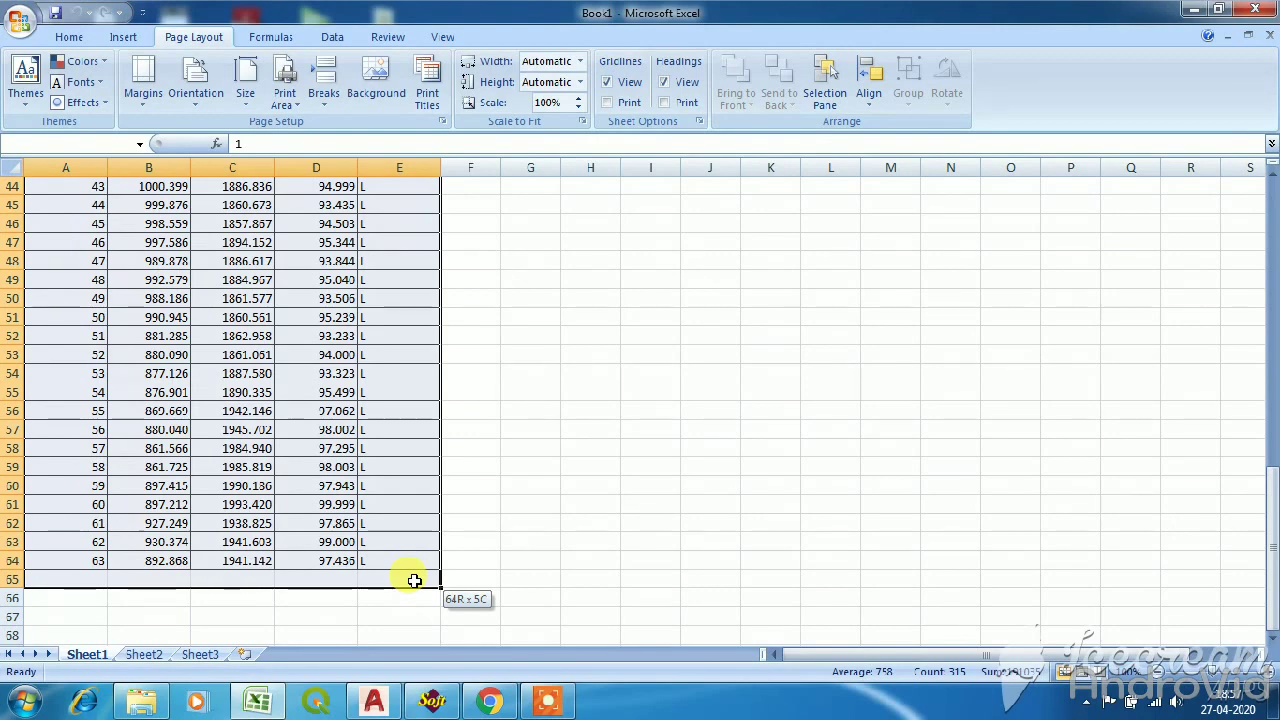
pyautogui.moveTo(414, 581); pyautogui.dragTo(409, 558)
pyautogui.rightClick(226, 357)
pyautogui.click(268, 398)
pyautogui.scroll(14, 271, 381)
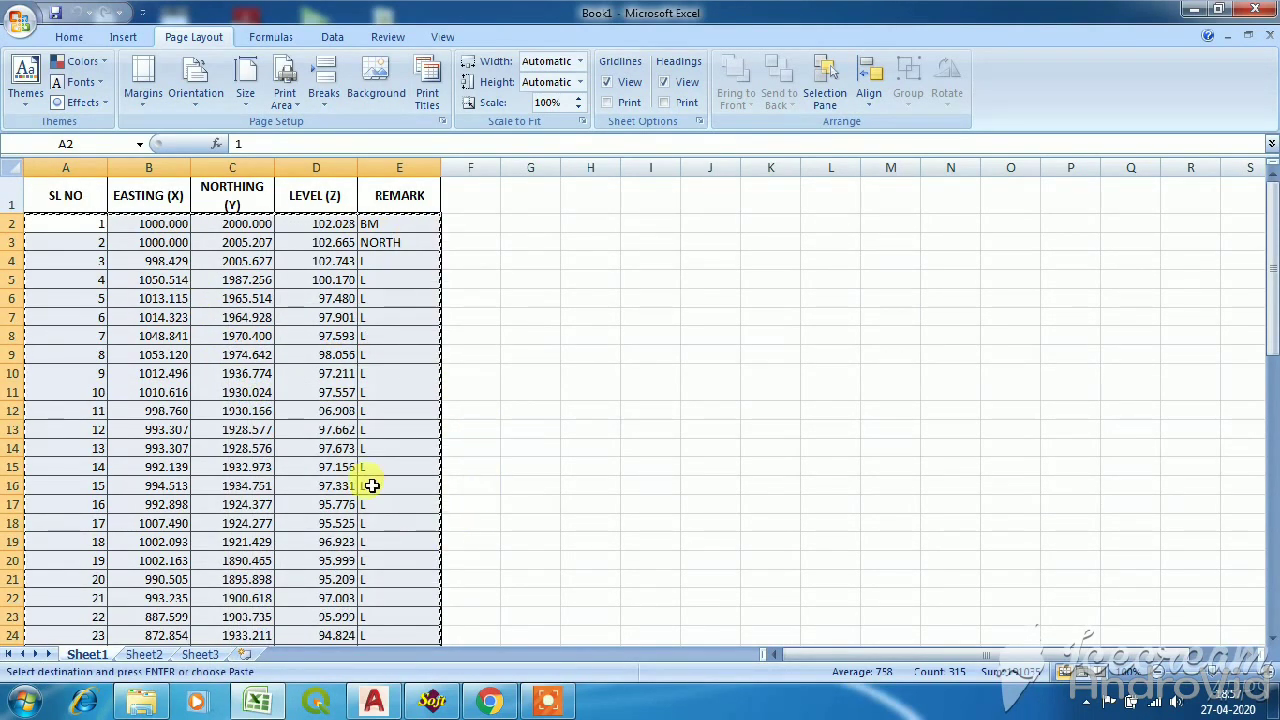
# Step: Return to AutoCAD and bring the SW_DTM window down over the drawing
pyautogui.click(433, 700)
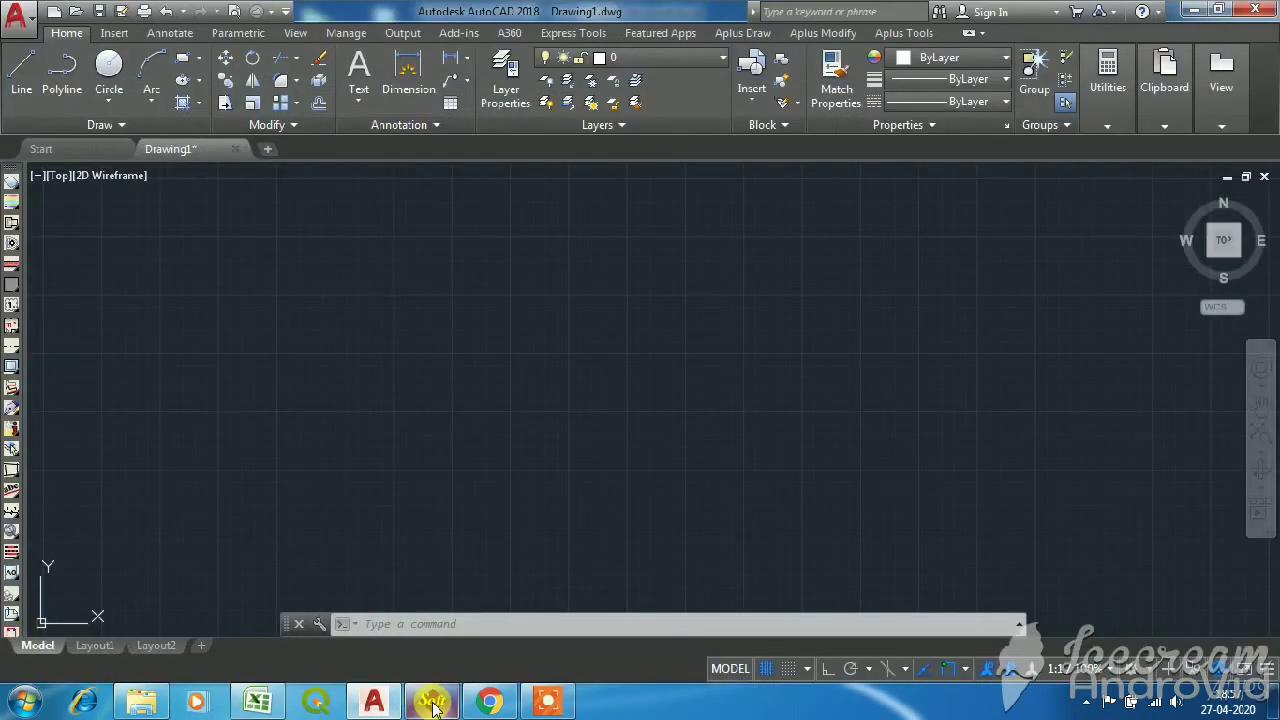
pyautogui.click(433, 702)
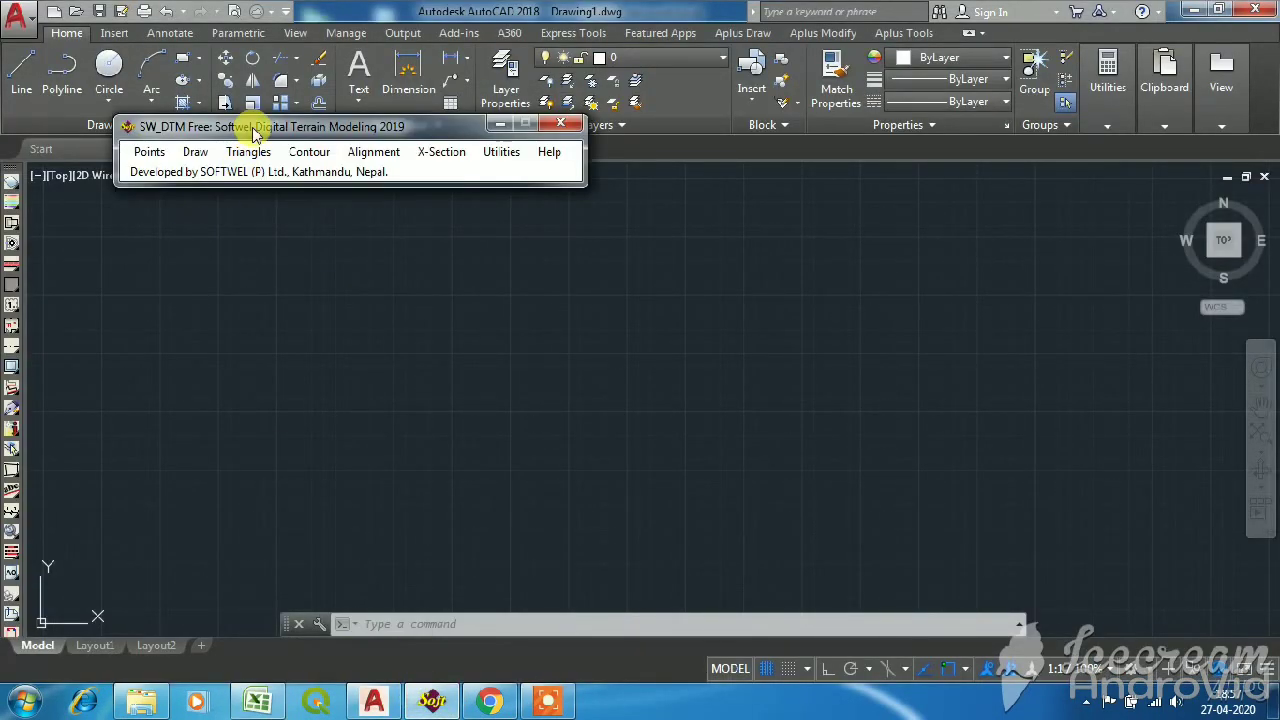
pyautogui.moveTo(255, 133); pyautogui.dragTo(297, 205)
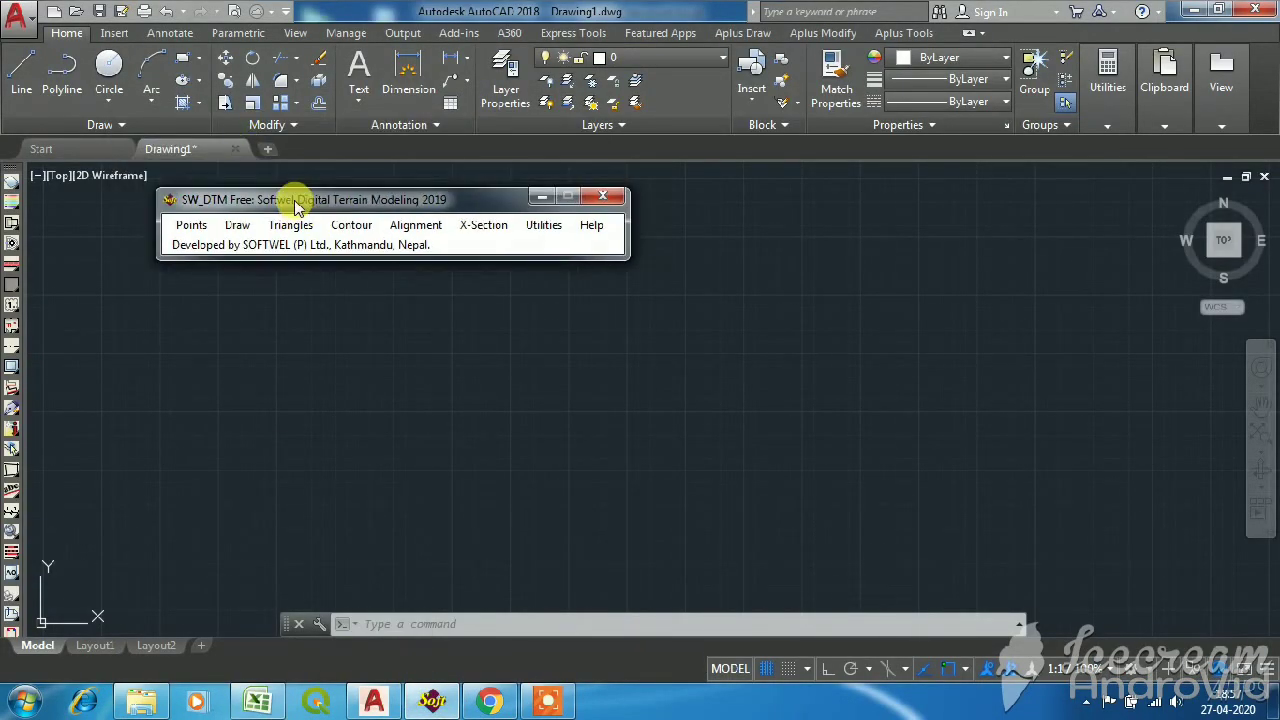
# Step: Start Points > Import Points From Excel and set the point label scale to 0.5
pyautogui.click(192, 226)
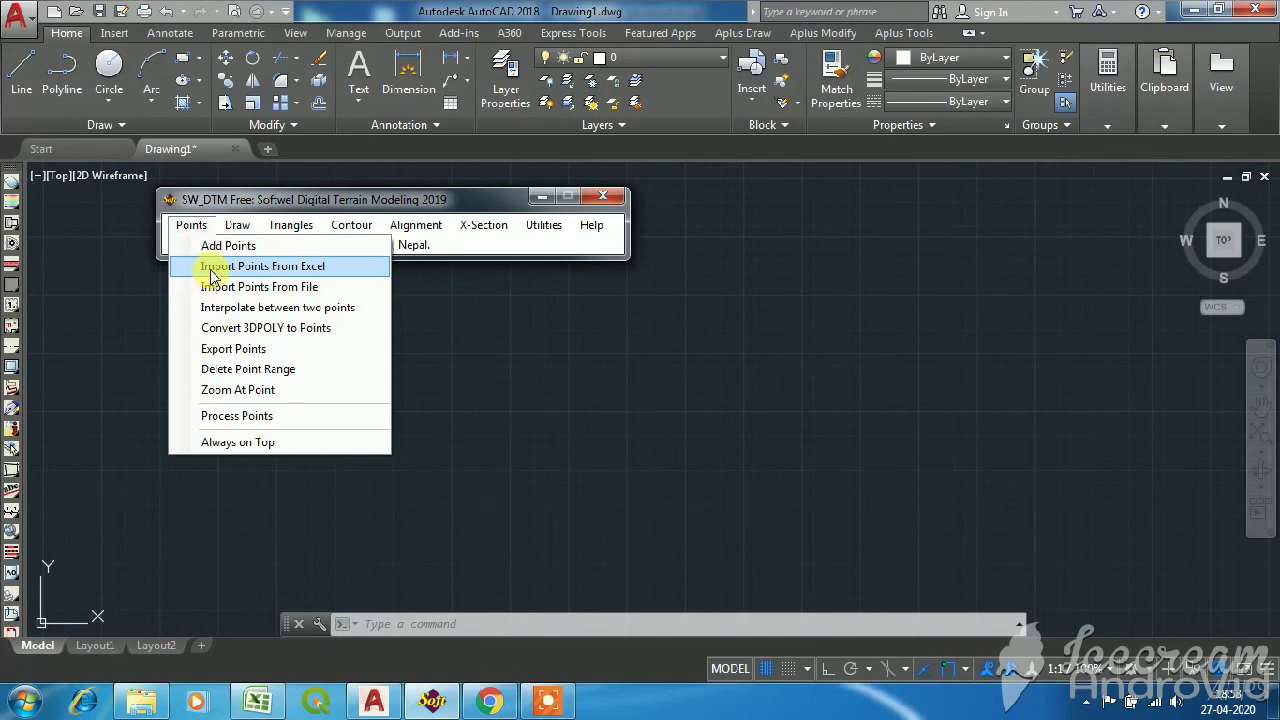
pyautogui.click(213, 268)
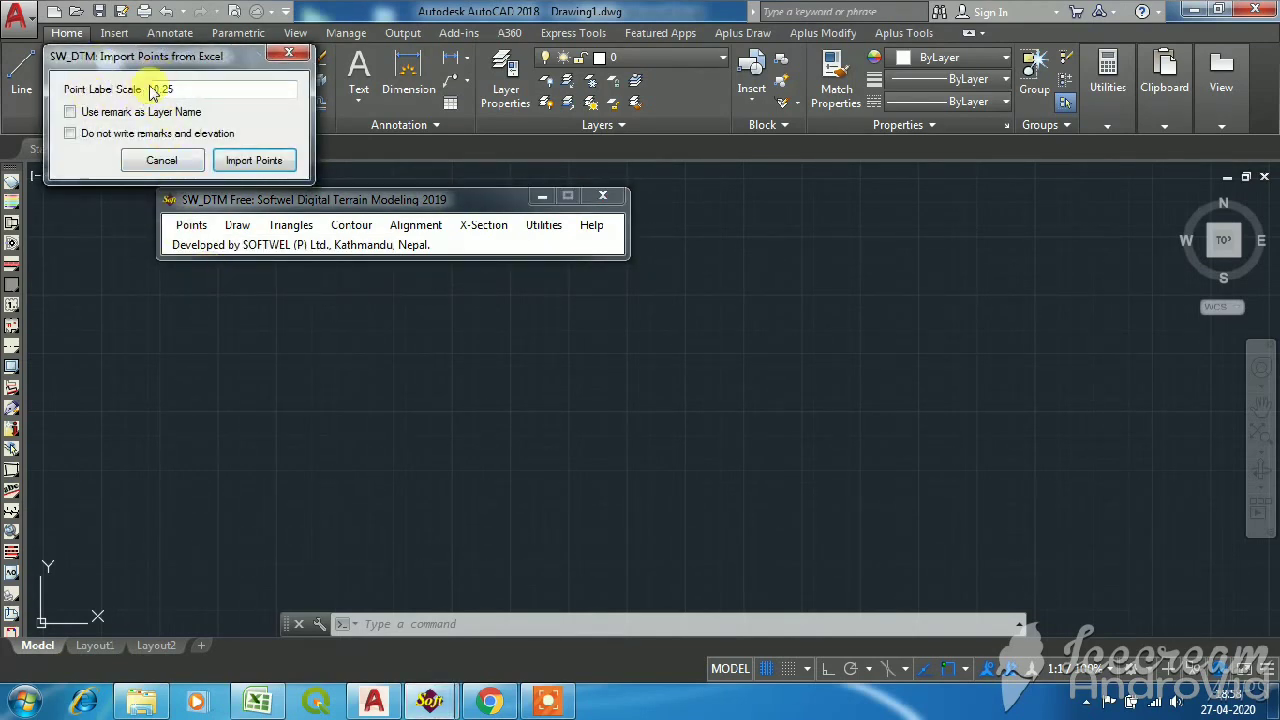
pyautogui.moveTo(150, 56); pyautogui.dragTo(152, 283)
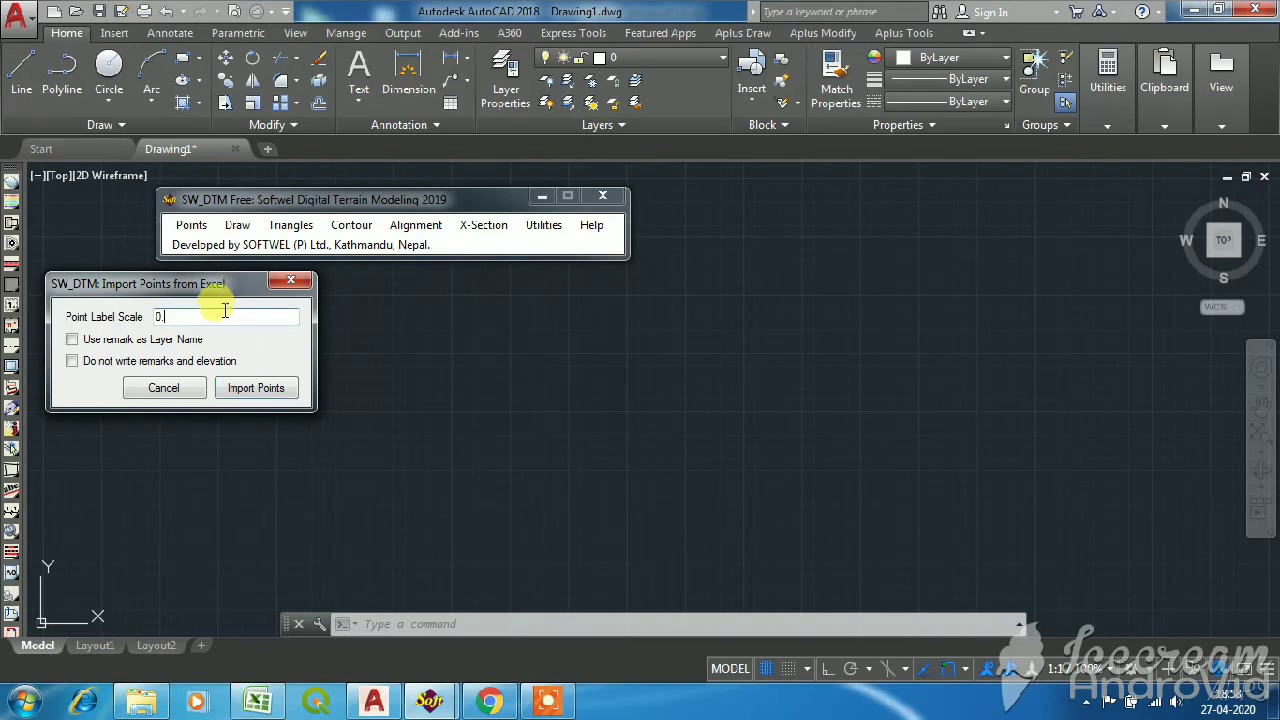
pyautogui.write('50')
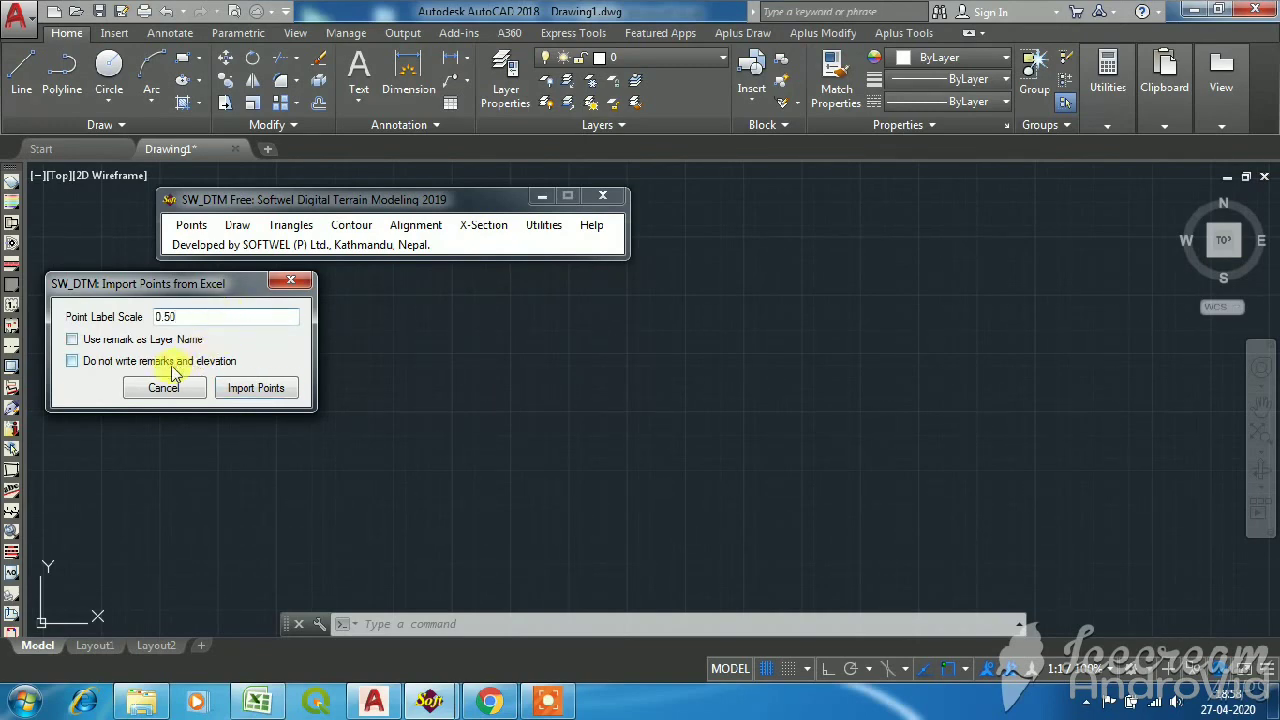
# Step: Import the survey points into the drawing and zoom to check their labels
pyautogui.click(250, 389)
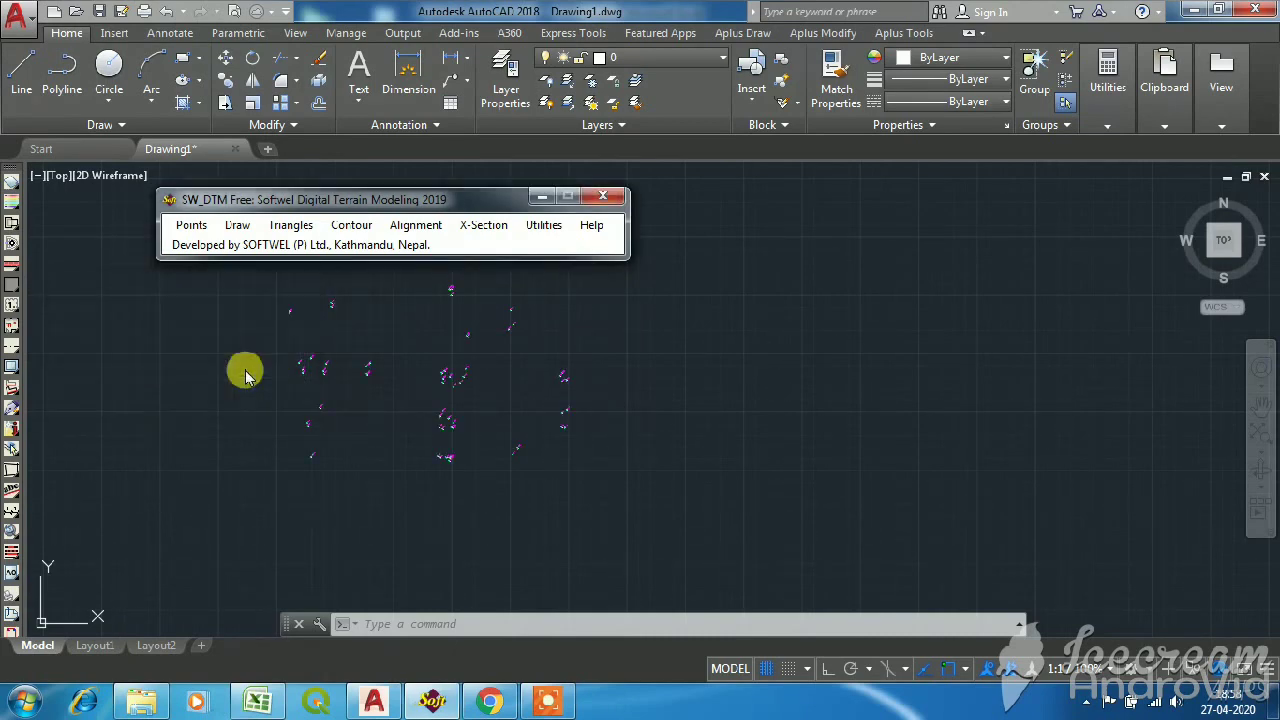
pyautogui.moveTo(363, 197); pyautogui.dragTo(349, 115)
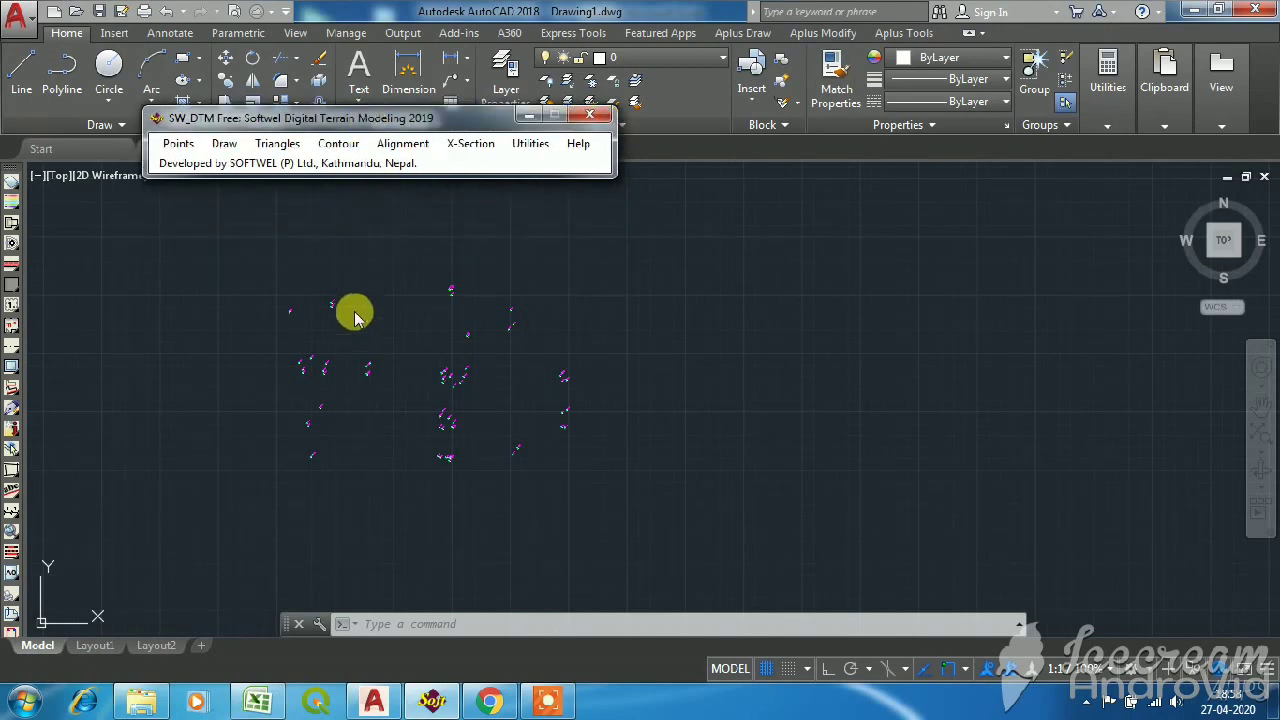
pyautogui.click(355, 334)
pyautogui.scroll(4, 471, 400)
pyautogui.scroll(-5, 437, 380)
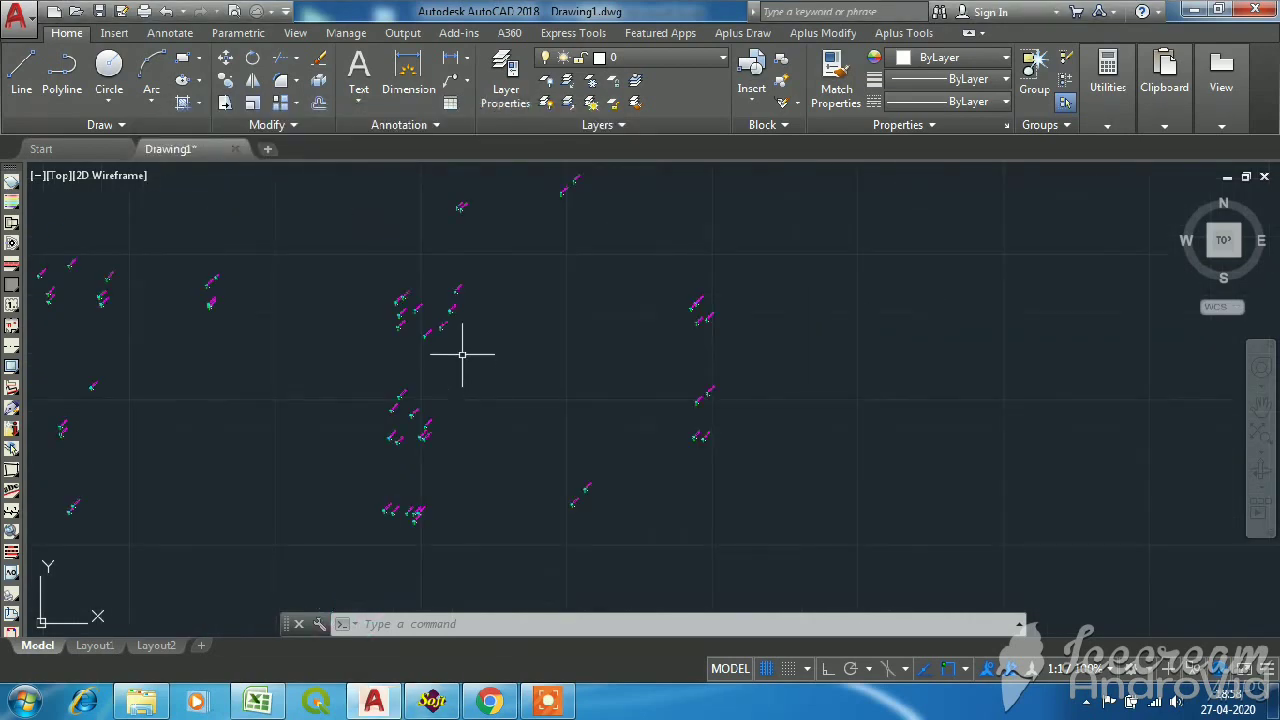
pyautogui.scroll(5, 300, 330)
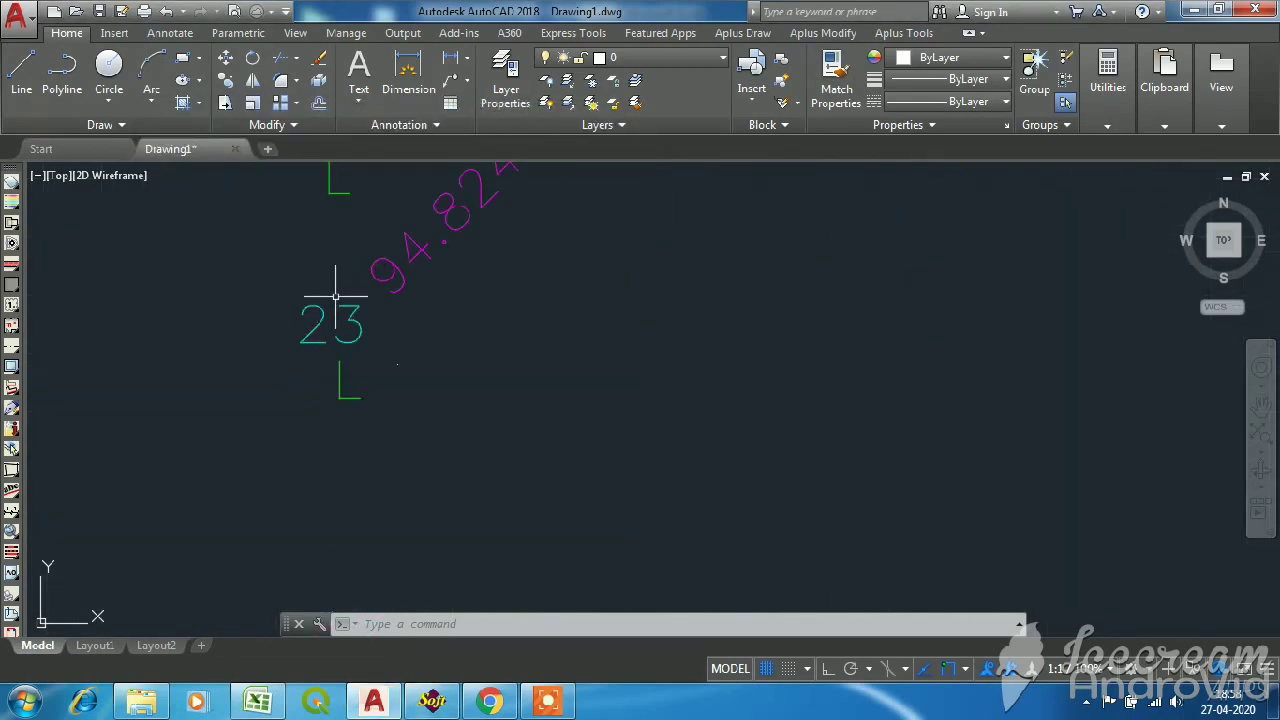
pyautogui.scroll(-2, 336, 355)
pyautogui.scroll(-5, 340, 352)
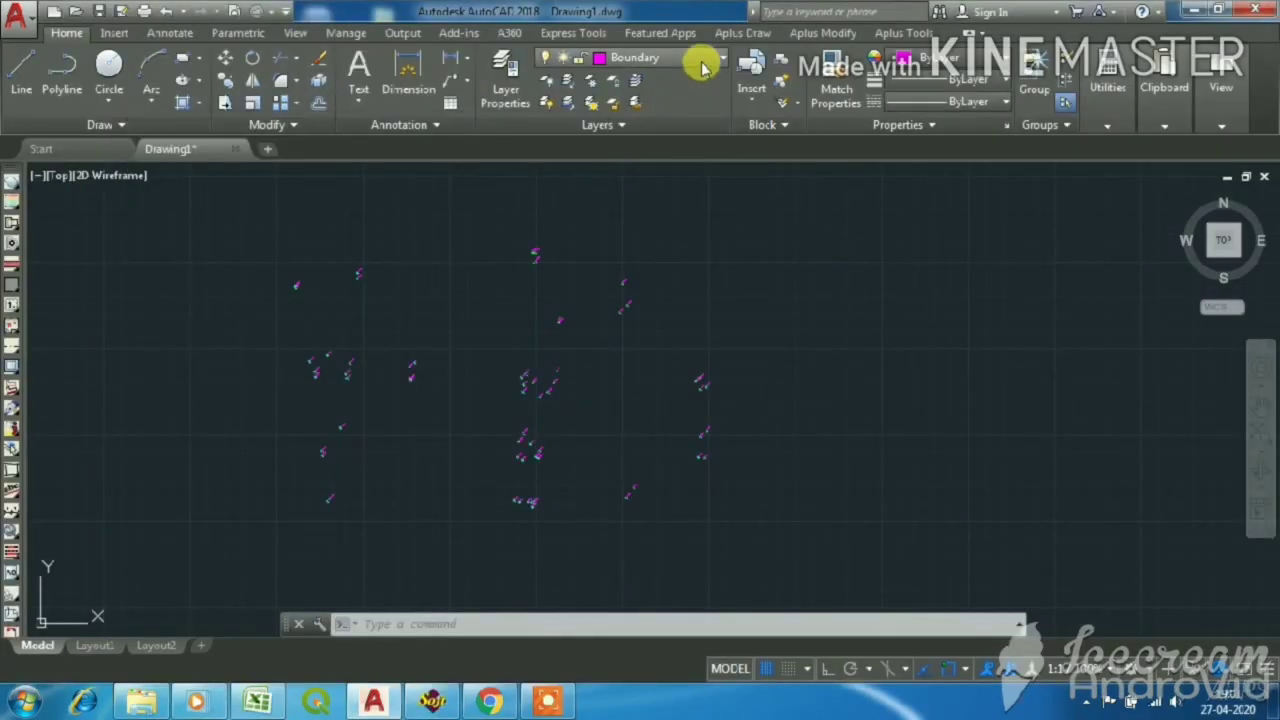
# Step: Keep Boundary as the current layer, pan the view, and bring SW_DTM forward
pyautogui.click(700, 58)
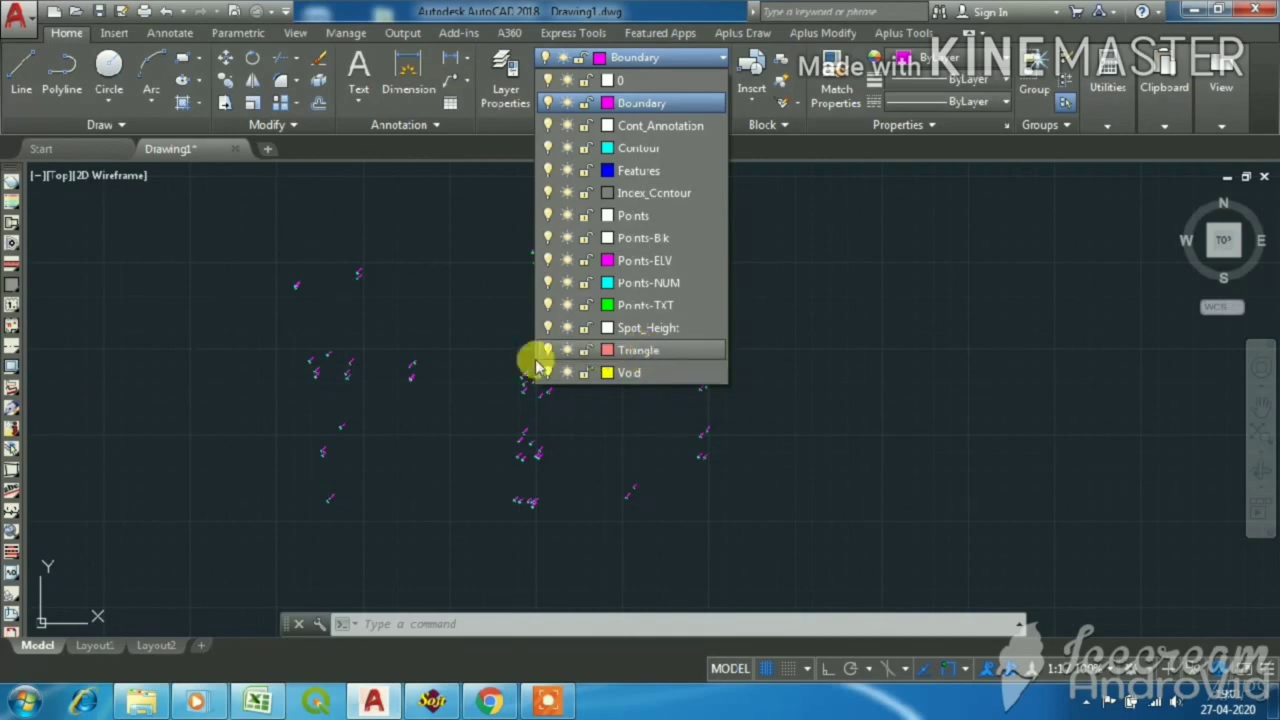
pyautogui.click(437, 329)
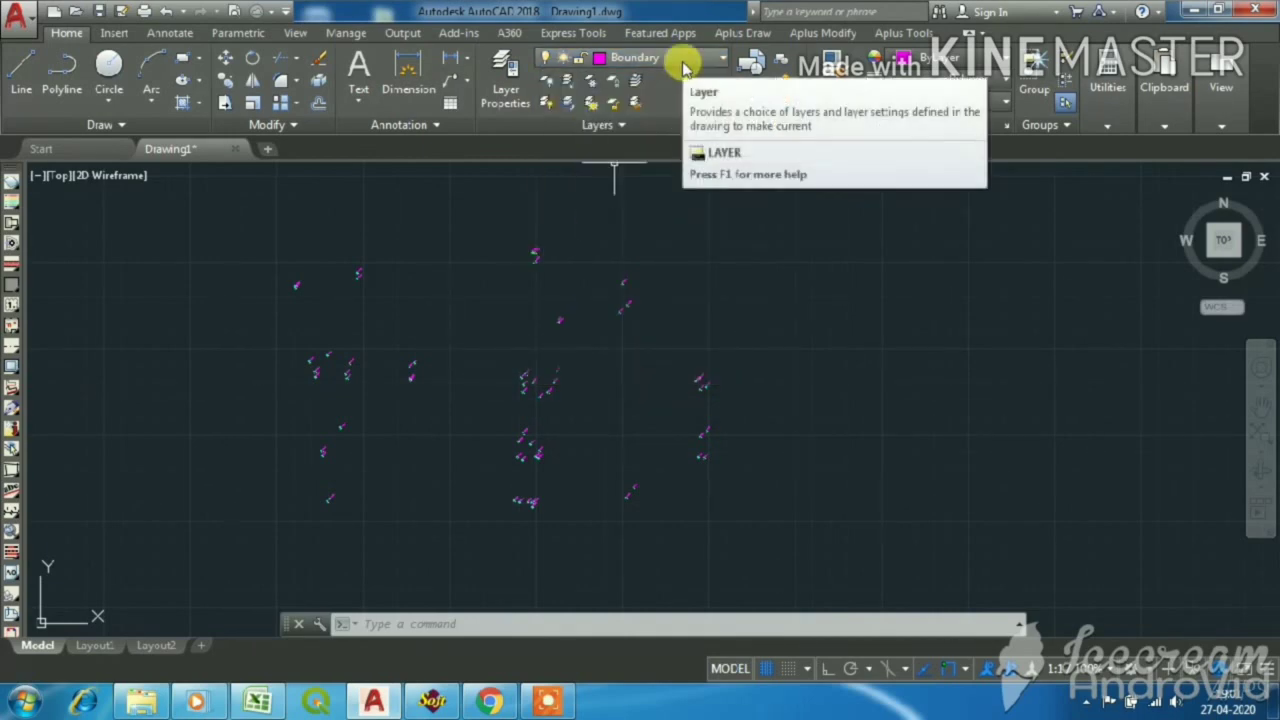
pyautogui.scroll(-3, 414, 400)
pyautogui.scroll(4, 410, 393)
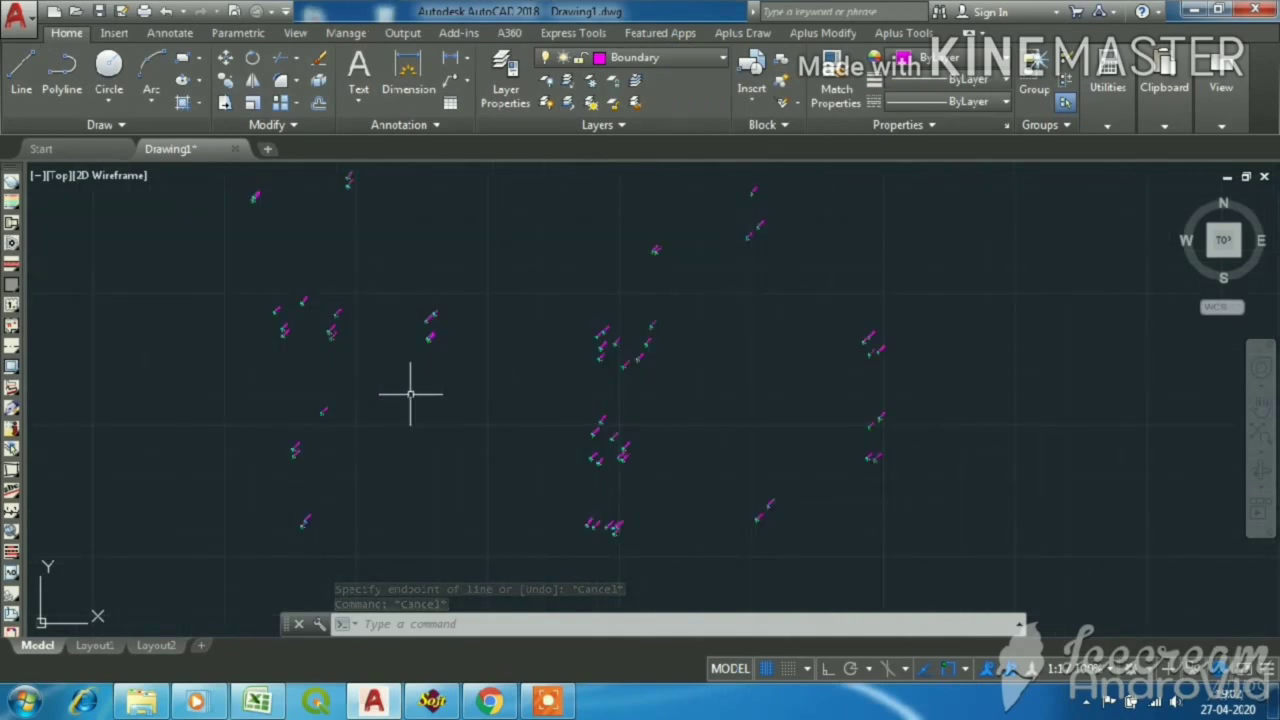
pyautogui.moveTo(410, 393); pyautogui.dragTo(428, 420, button='middle')
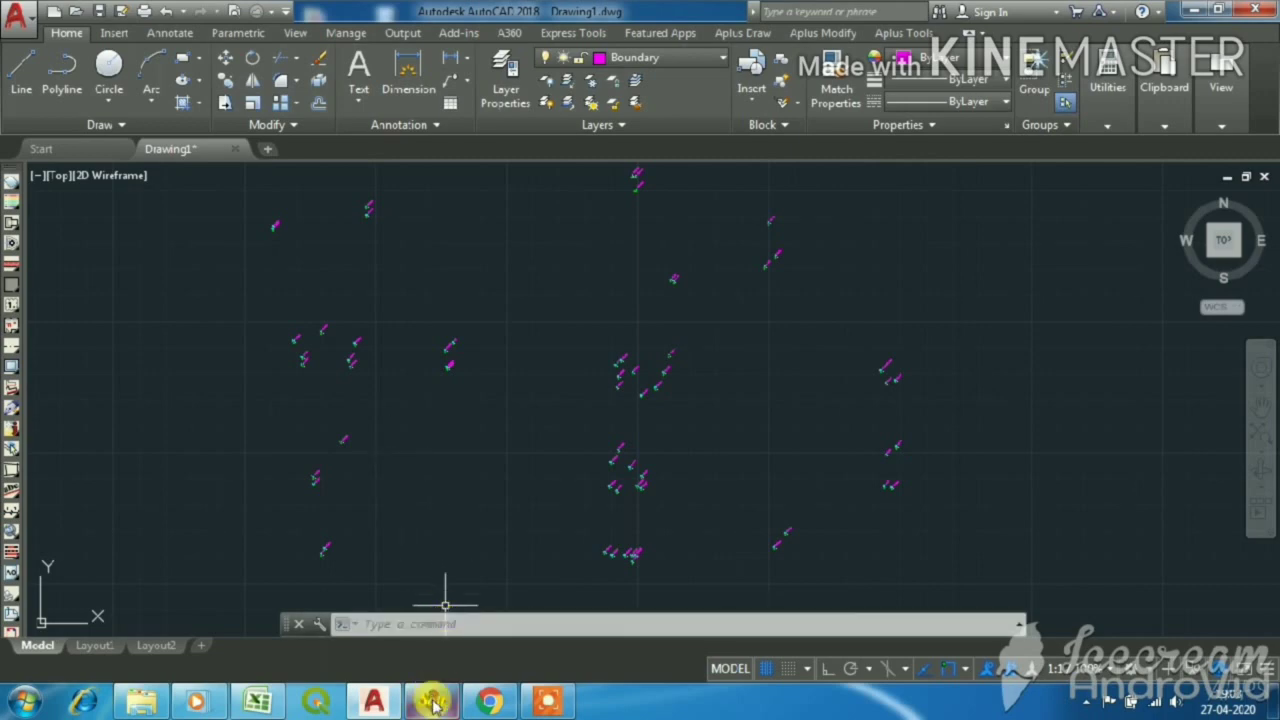
pyautogui.moveTo(433, 705)
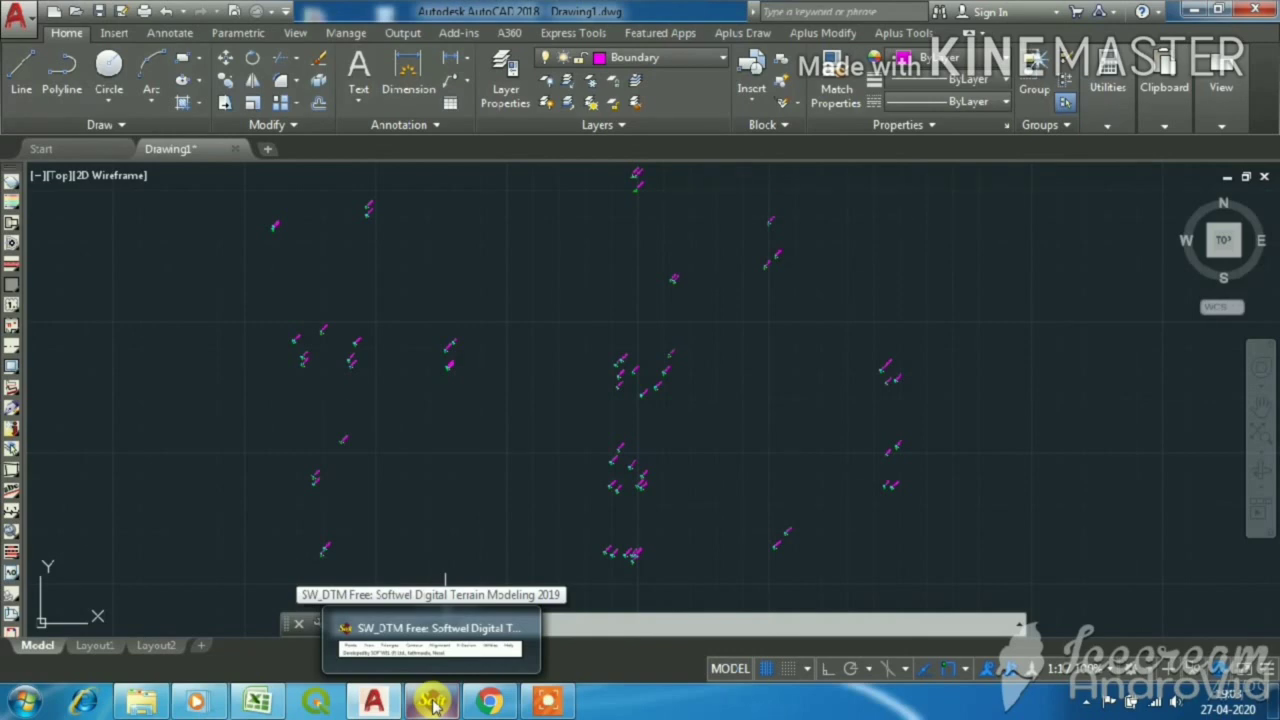
pyautogui.click(433, 703)
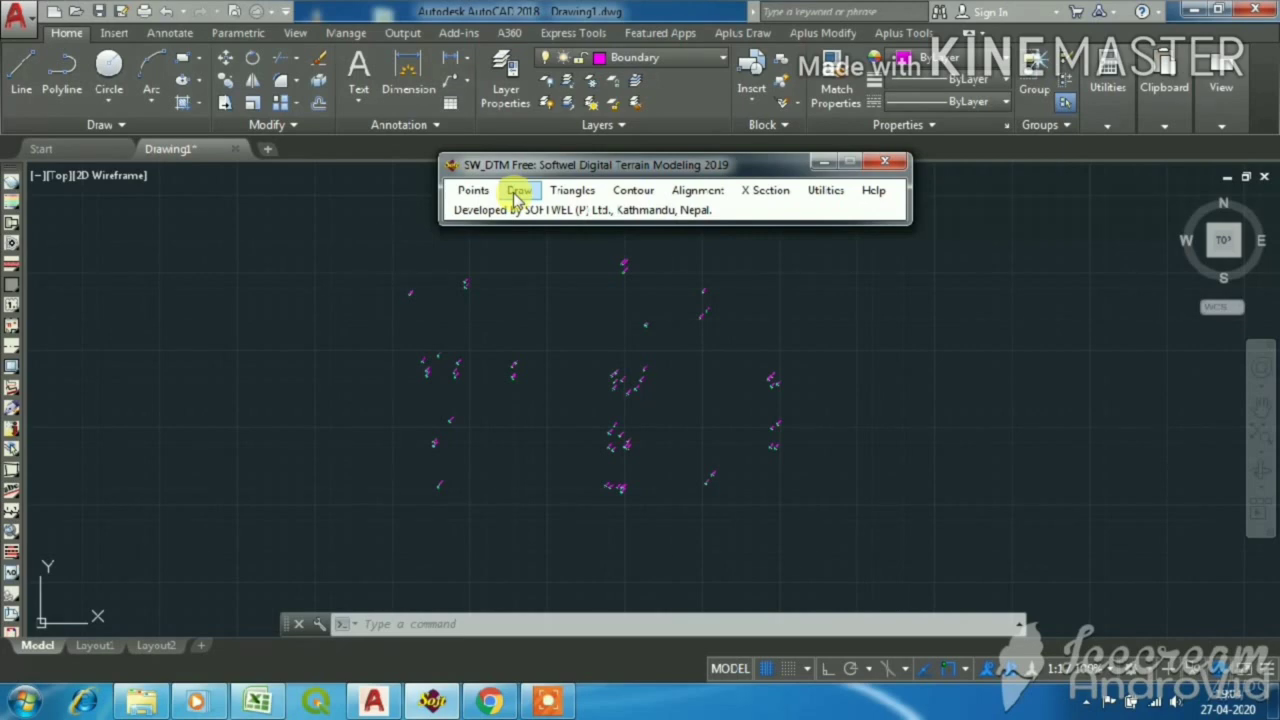
# Step: Start Draw > Add Boundary and place eight vertices around the survey points
pyautogui.click(517, 192)
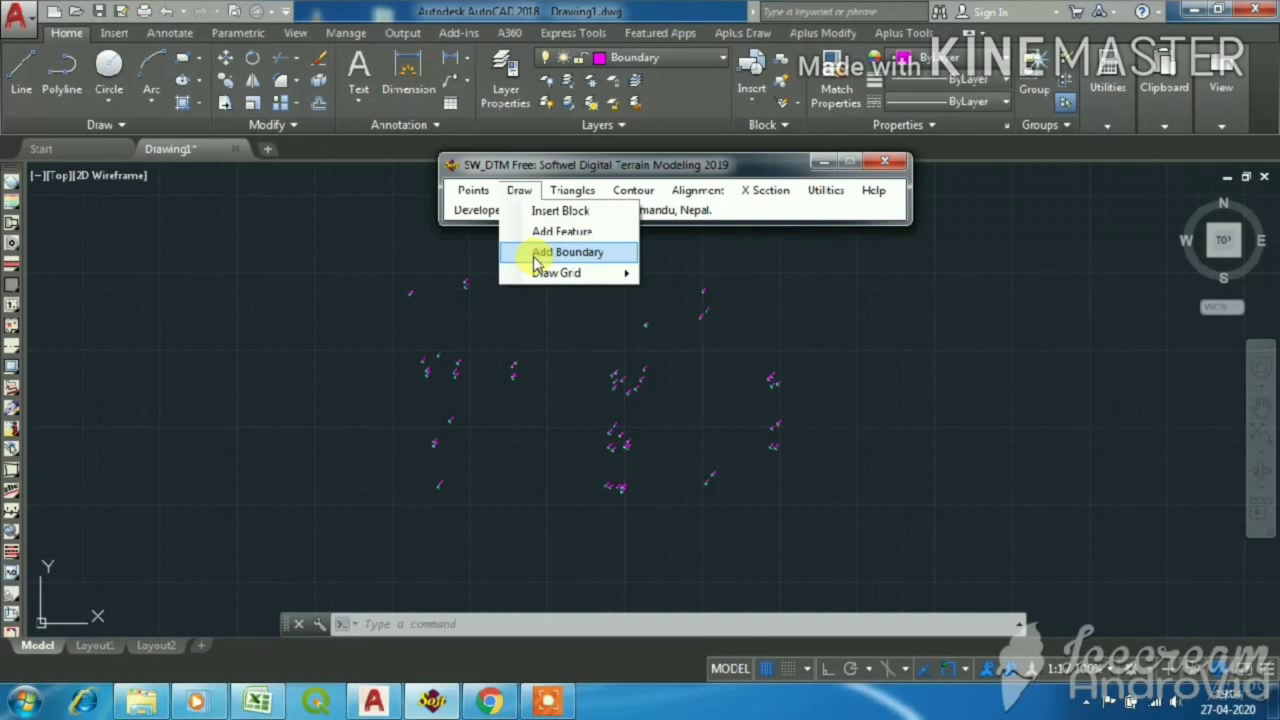
pyautogui.click(567, 252)
pyautogui.click(330, 423)
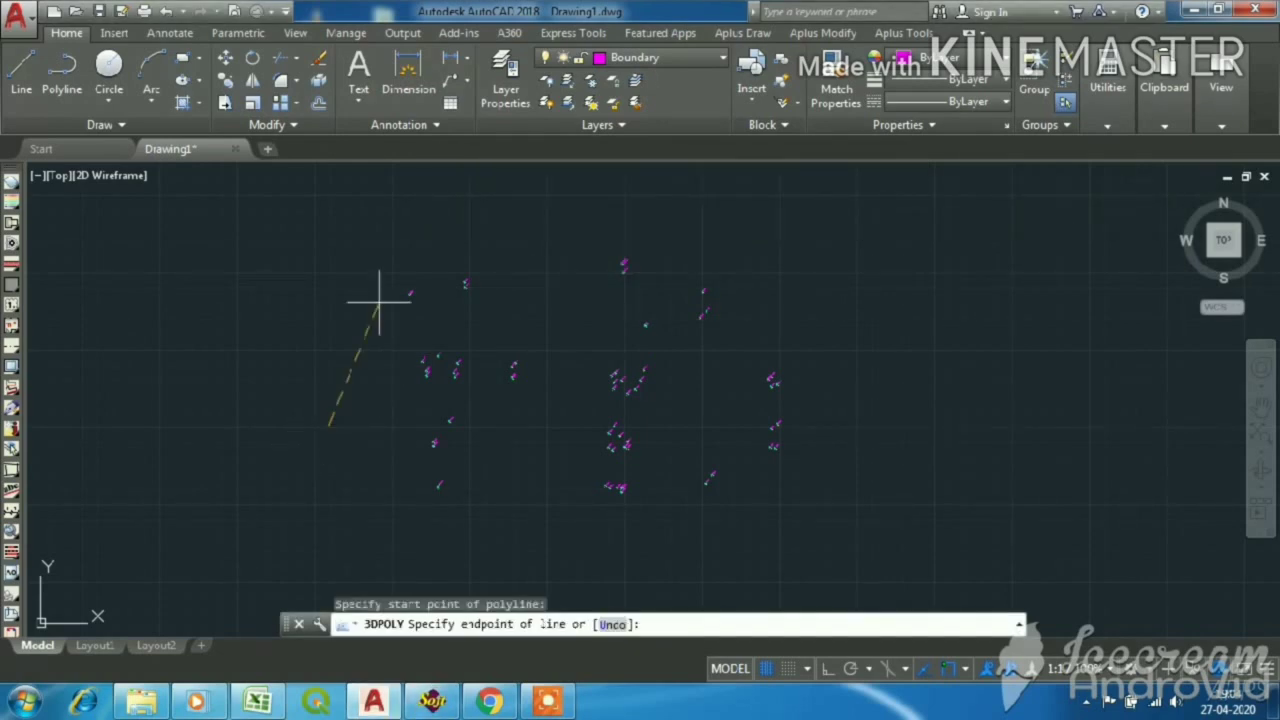
pyautogui.click(386, 265)
pyautogui.click(529, 215)
pyautogui.click(673, 217)
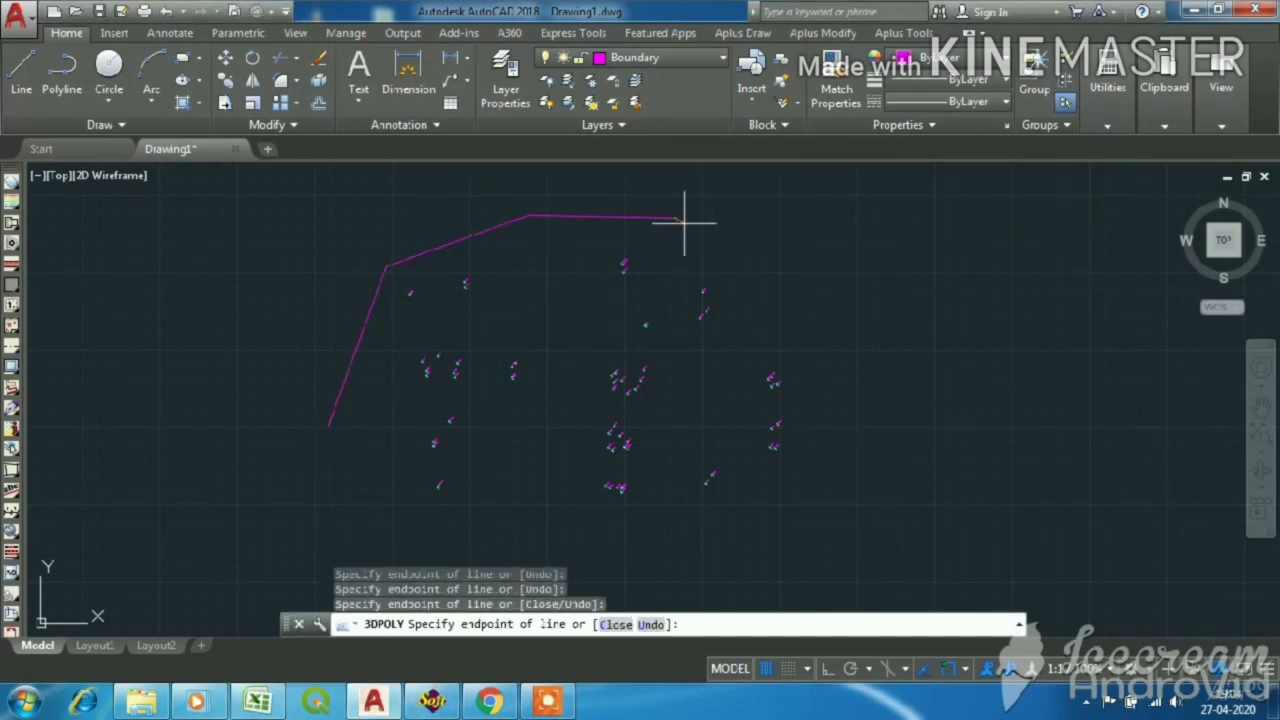
pyautogui.click(798, 311)
pyautogui.click(847, 489)
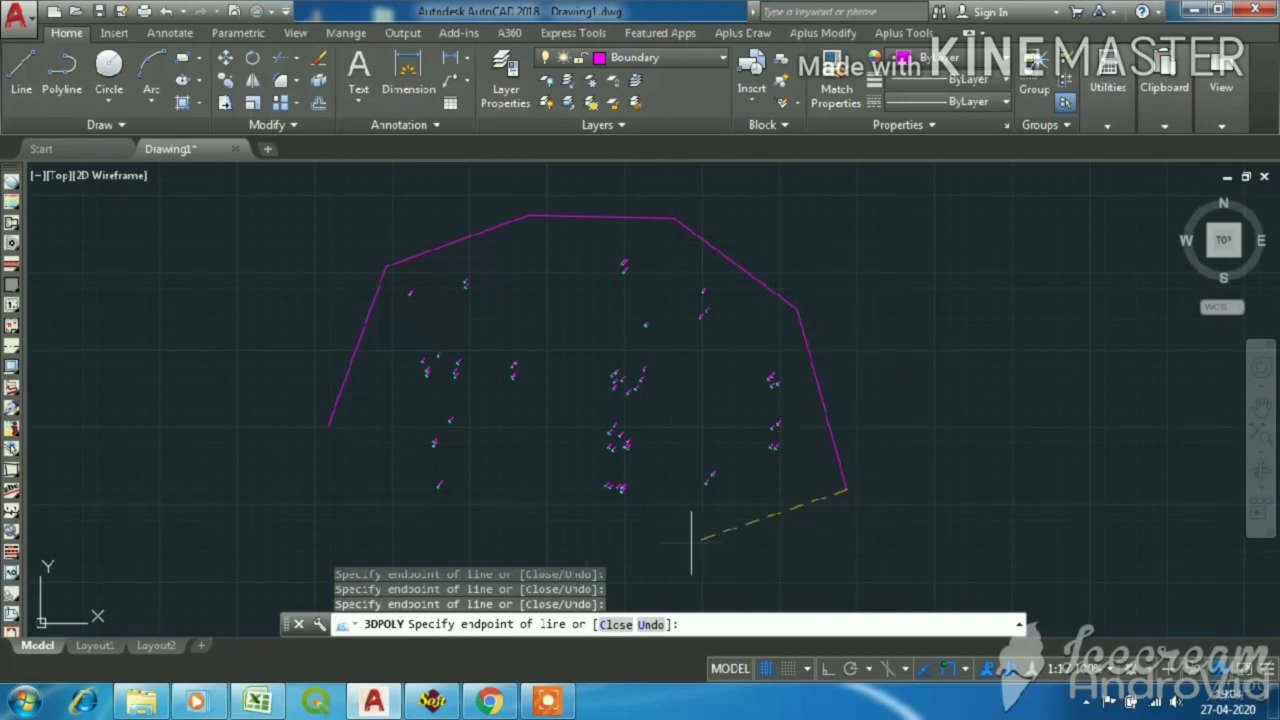
pyautogui.click(658, 548)
pyautogui.click(388, 522)
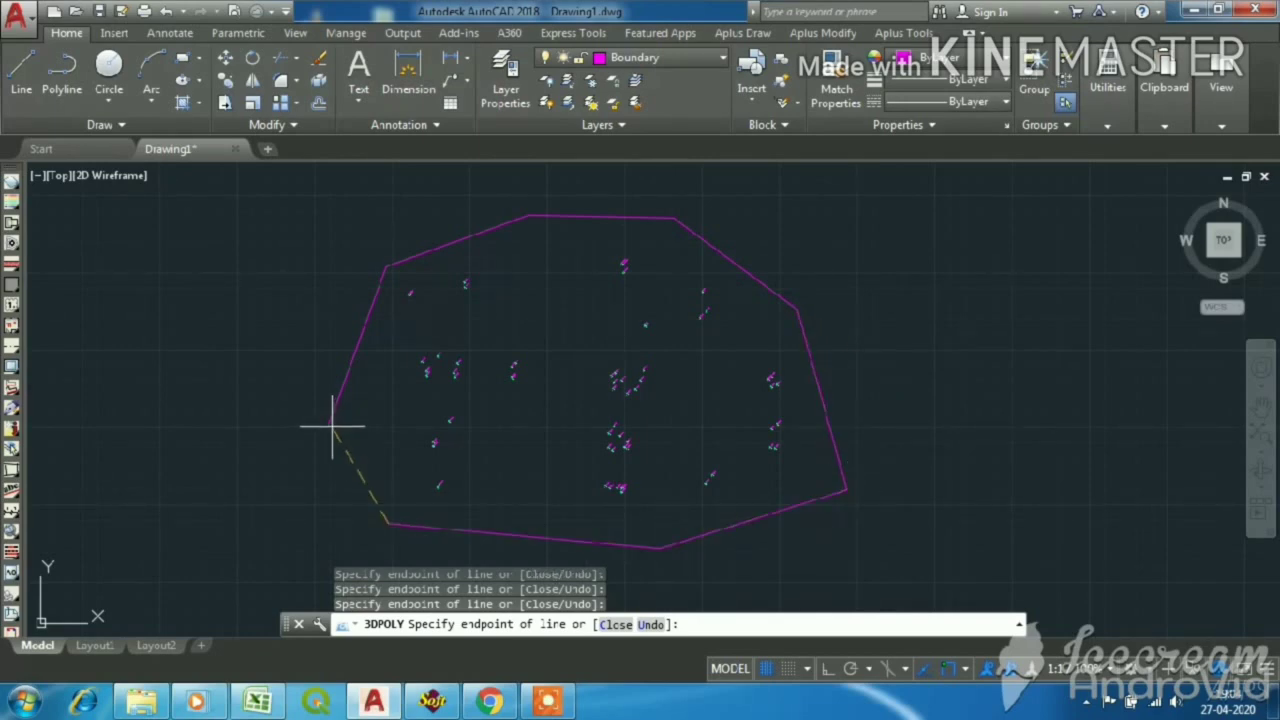
# Step: Close the boundary polygon with C and move the SW_DTM window aside
pyautogui.write('c')
pyautogui.press('Return')
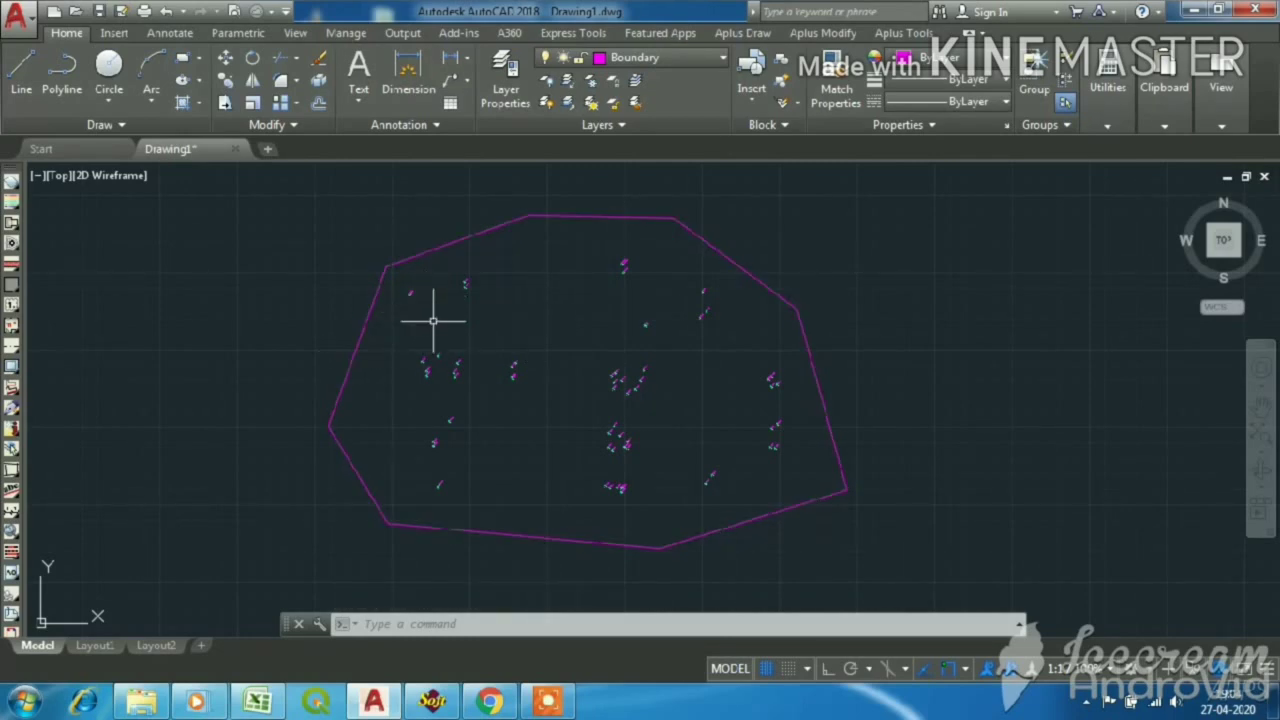
pyautogui.click(433, 700)
pyautogui.moveTo(633, 178); pyautogui.dragTo(392, 140)
# Step: Run Triangles > Triangulate, process all 63 points and features, and accept both success messages
pyautogui.click(340, 155)
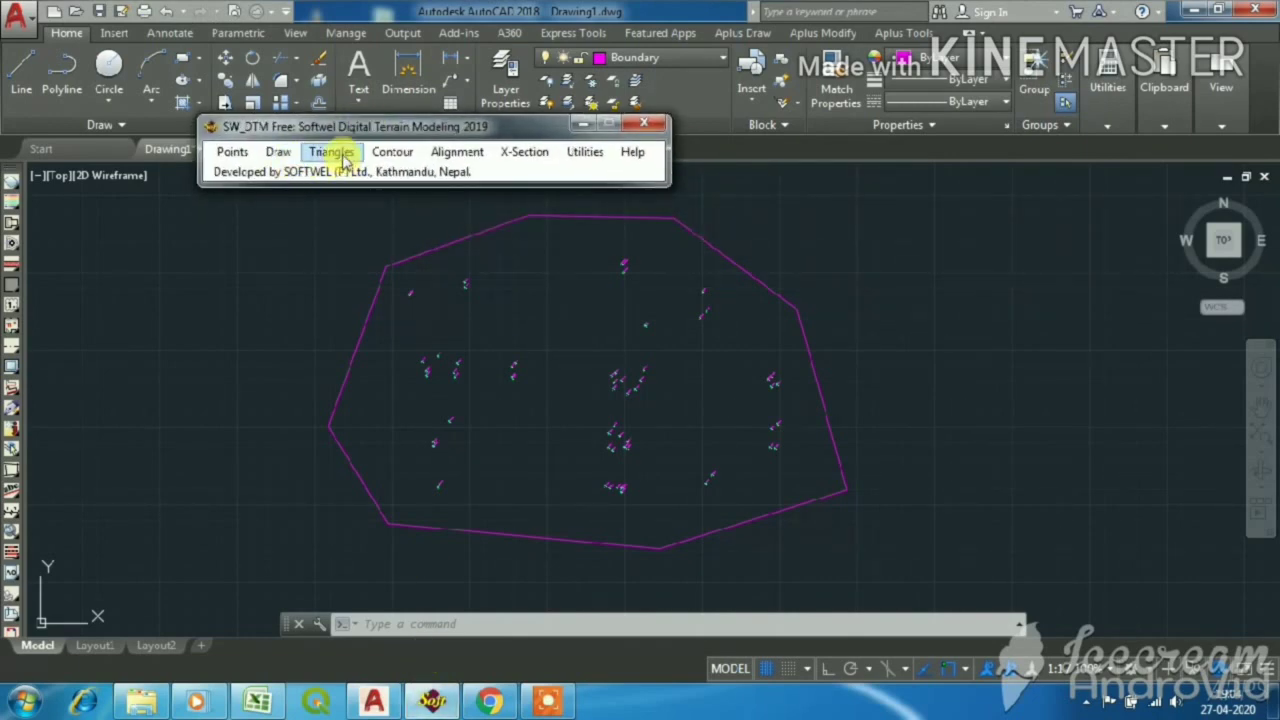
pyautogui.click(360, 176)
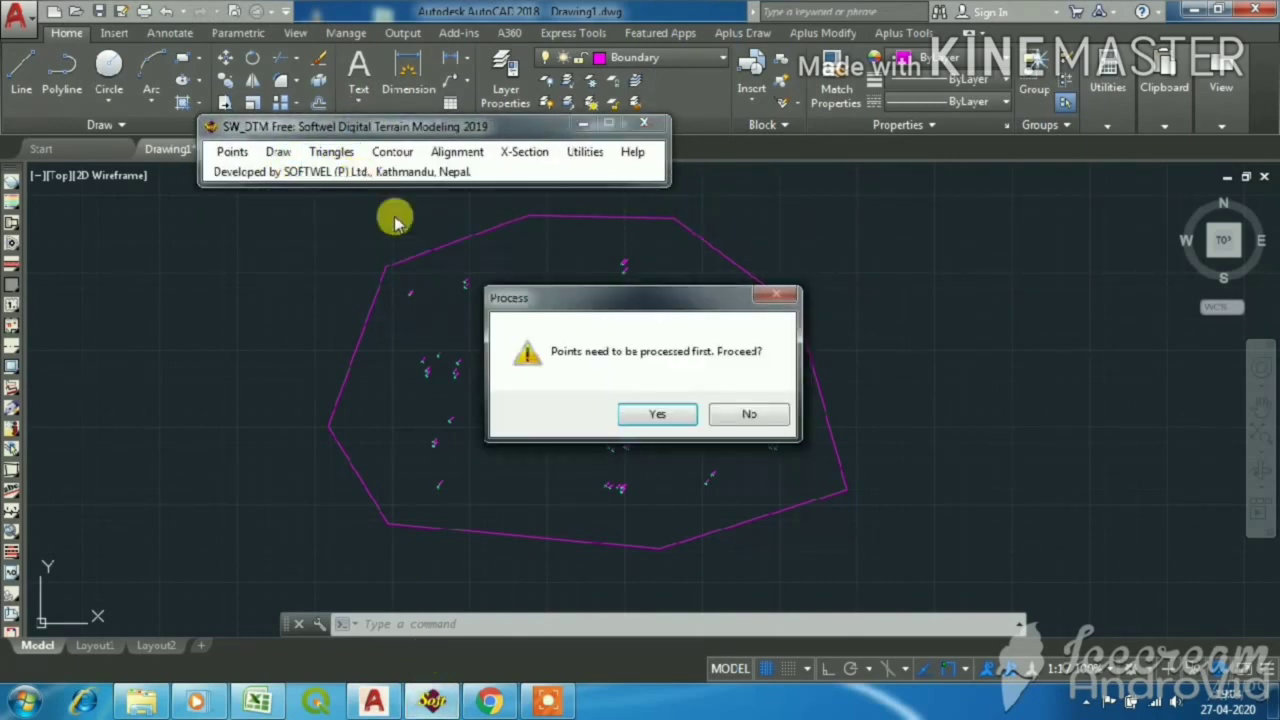
pyautogui.click(655, 415)
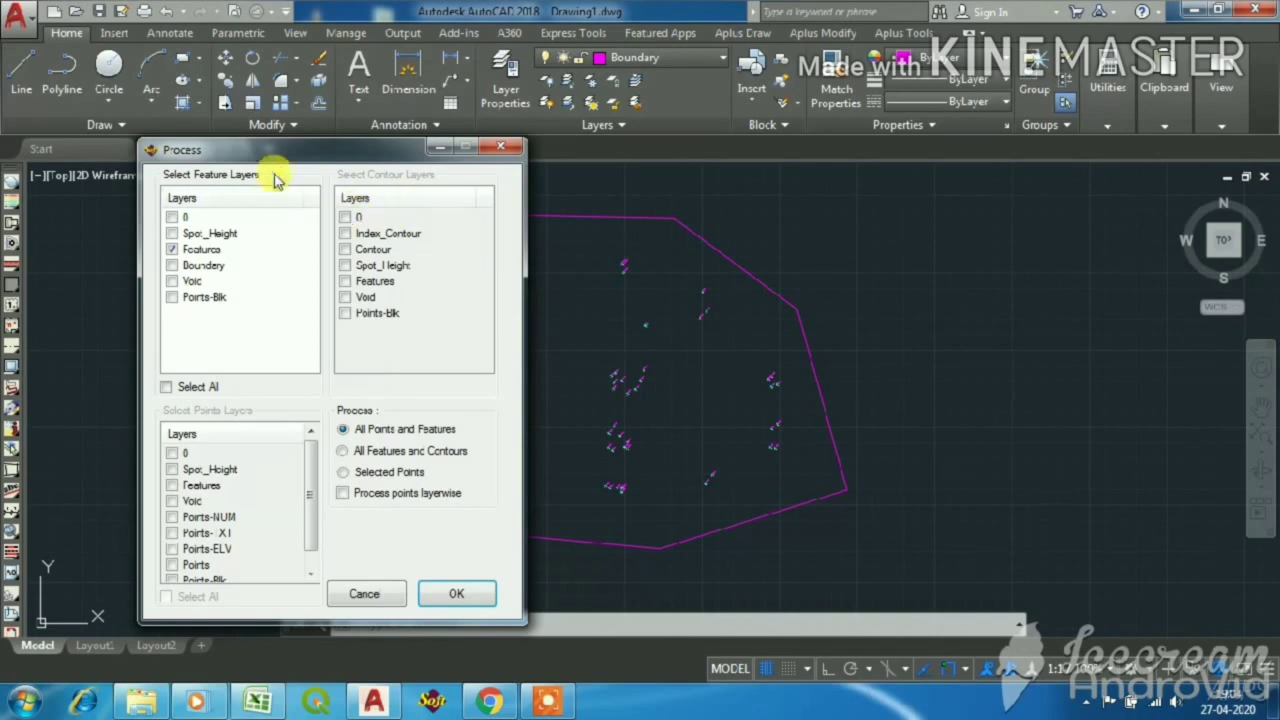
pyautogui.moveTo(286, 148); pyautogui.dragTo(294, 92)
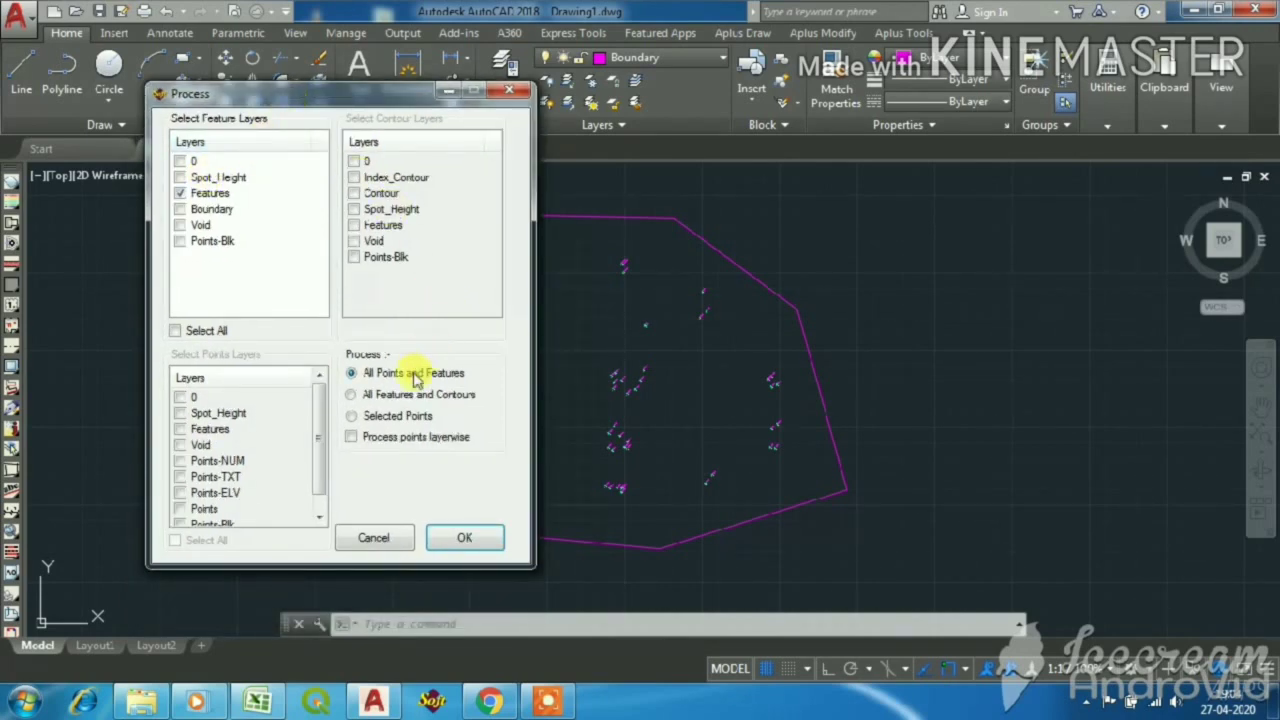
pyautogui.click(463, 540)
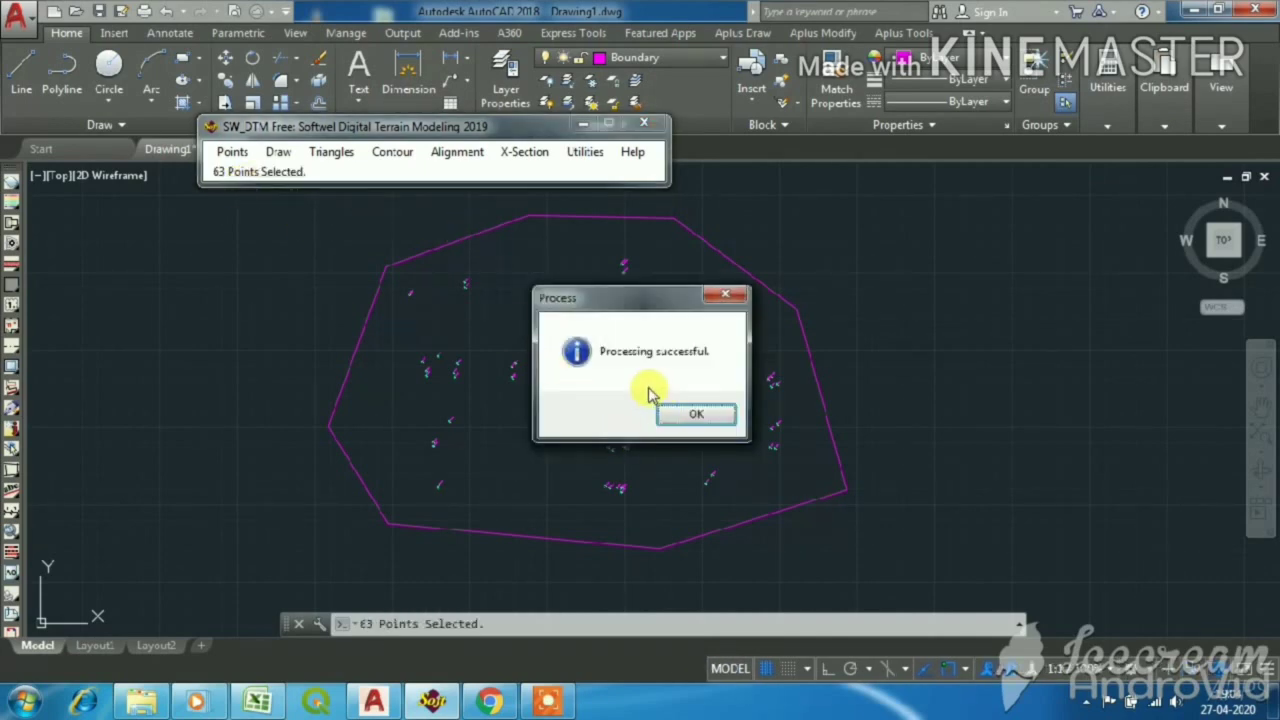
pyautogui.click(705, 412)
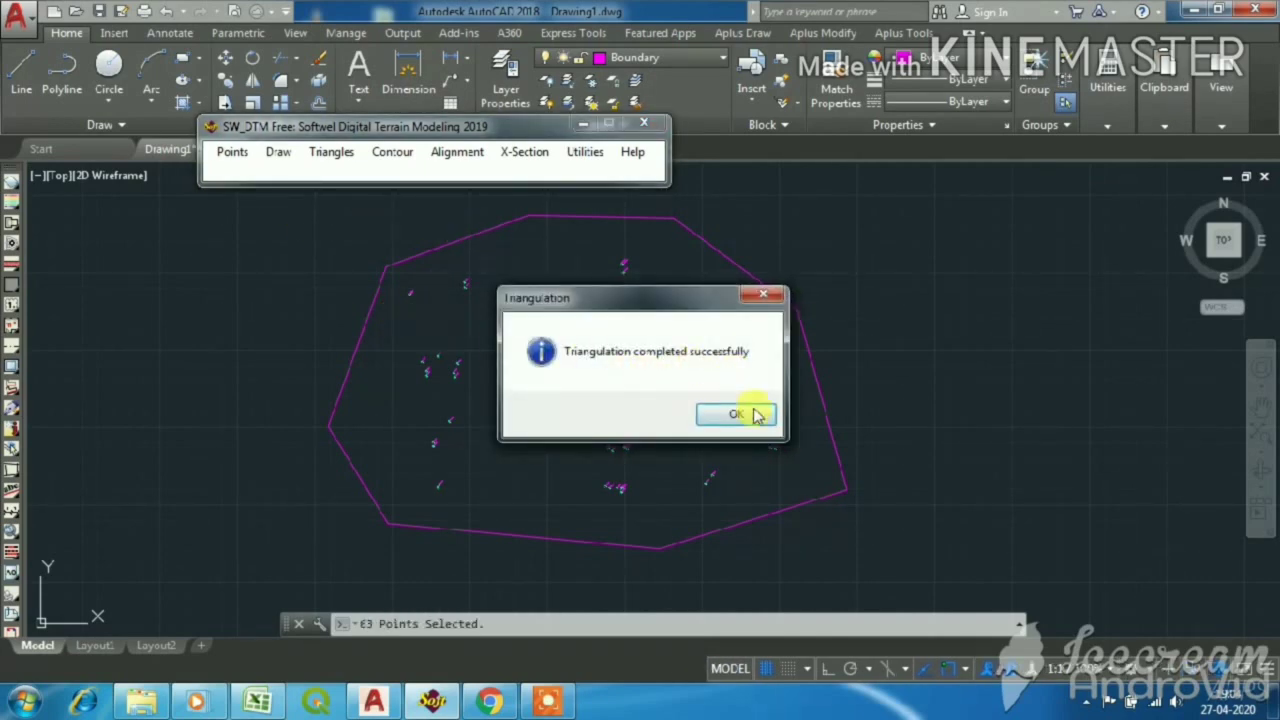
pyautogui.click(736, 414)
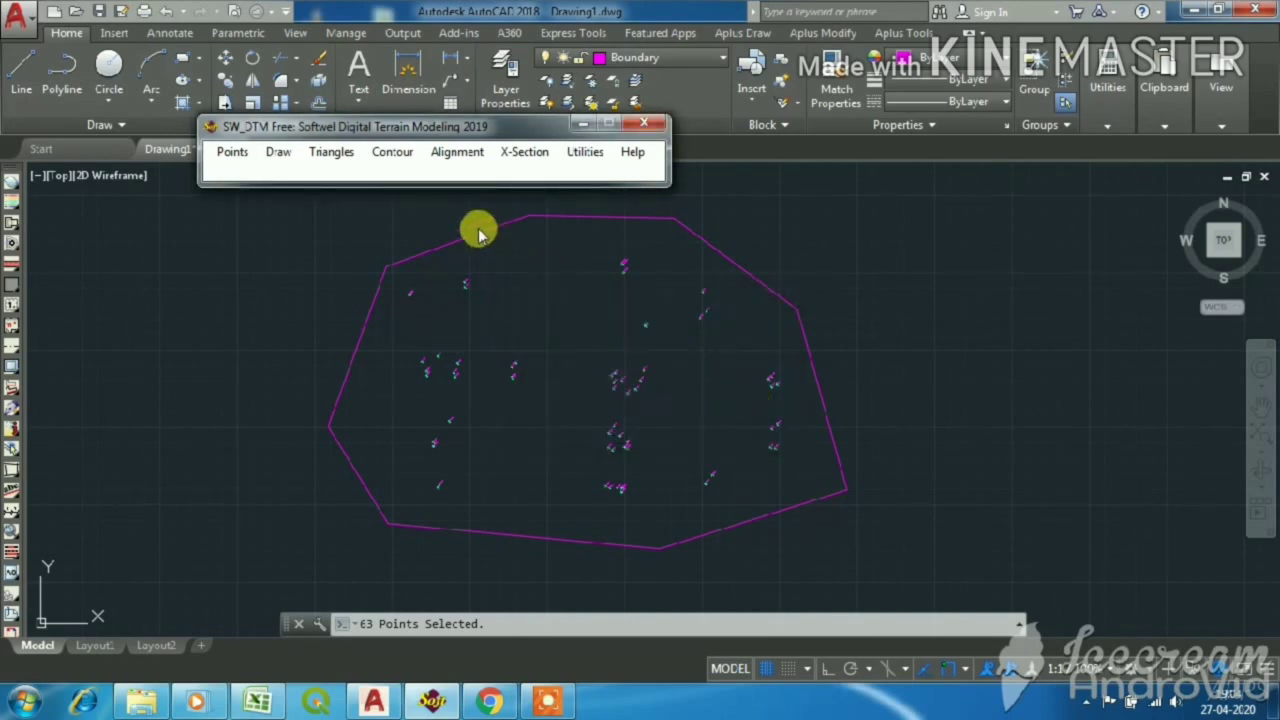
pyautogui.click(395, 160)
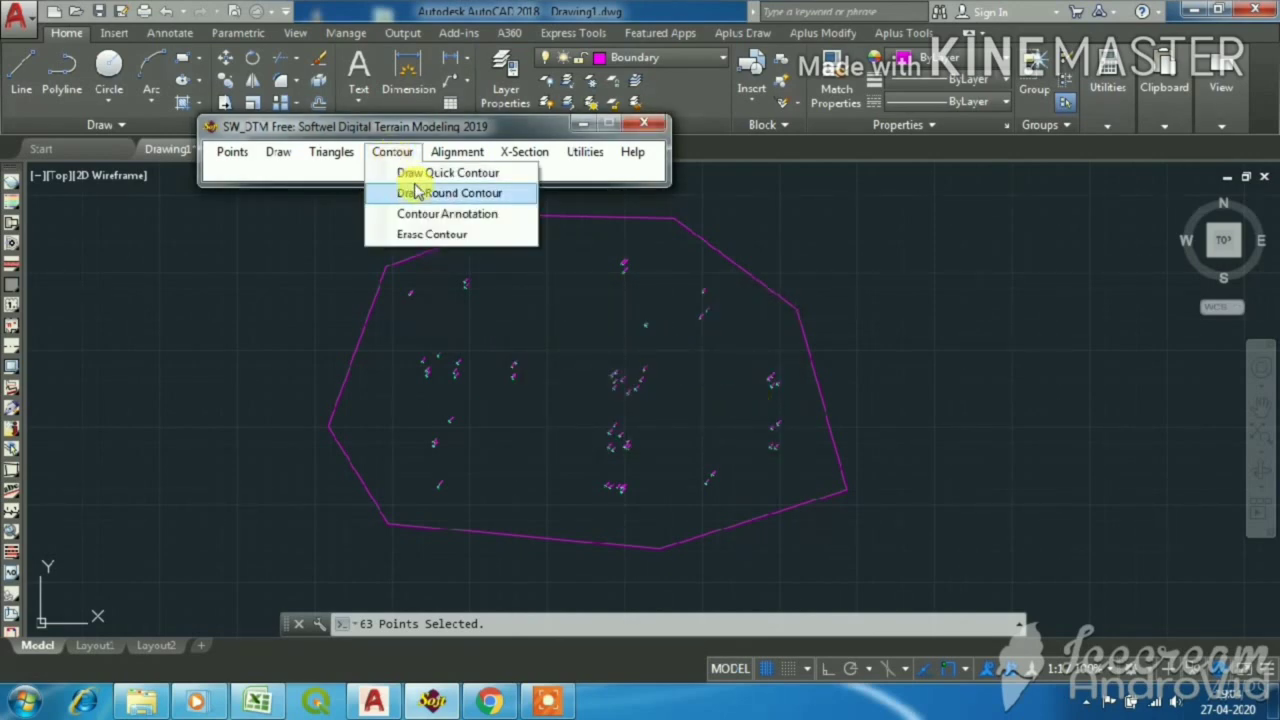
# Step: Draw quick contours with the contour interval set to 0.2
pyautogui.click(476, 178)
pyautogui.moveTo(480, 263); pyautogui.dragTo(452, 227)
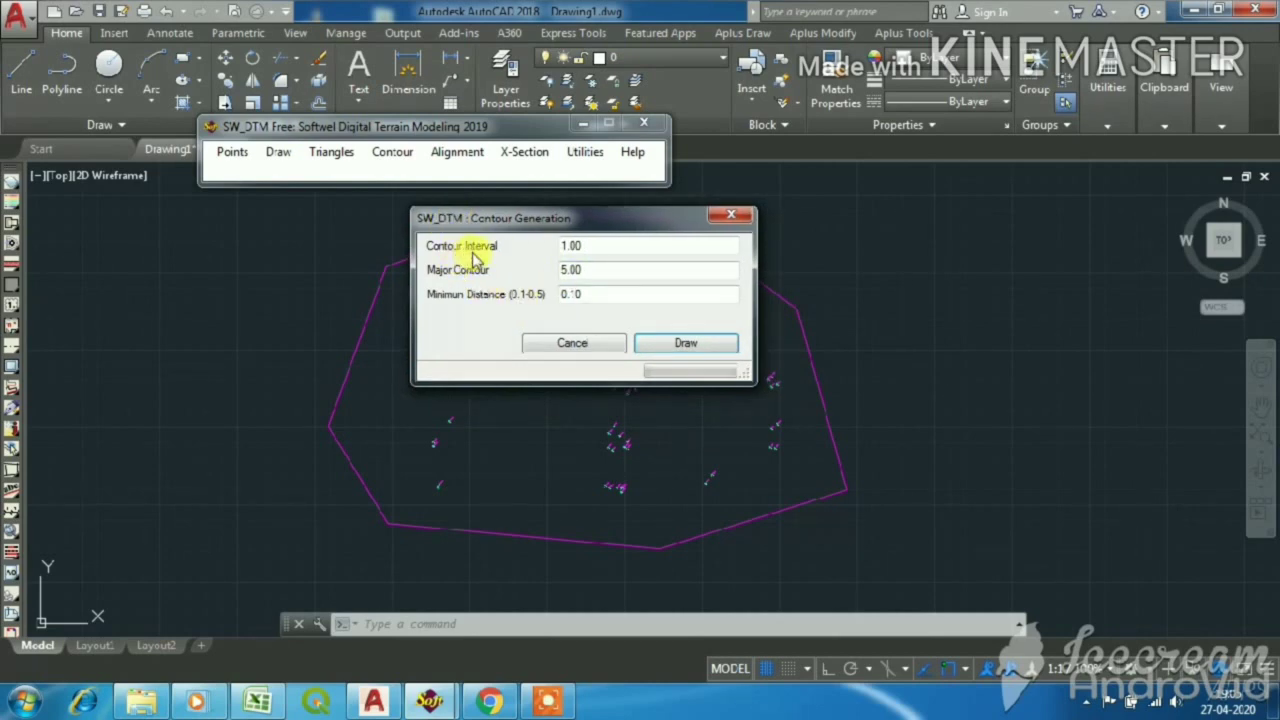
pyautogui.click(565, 246)
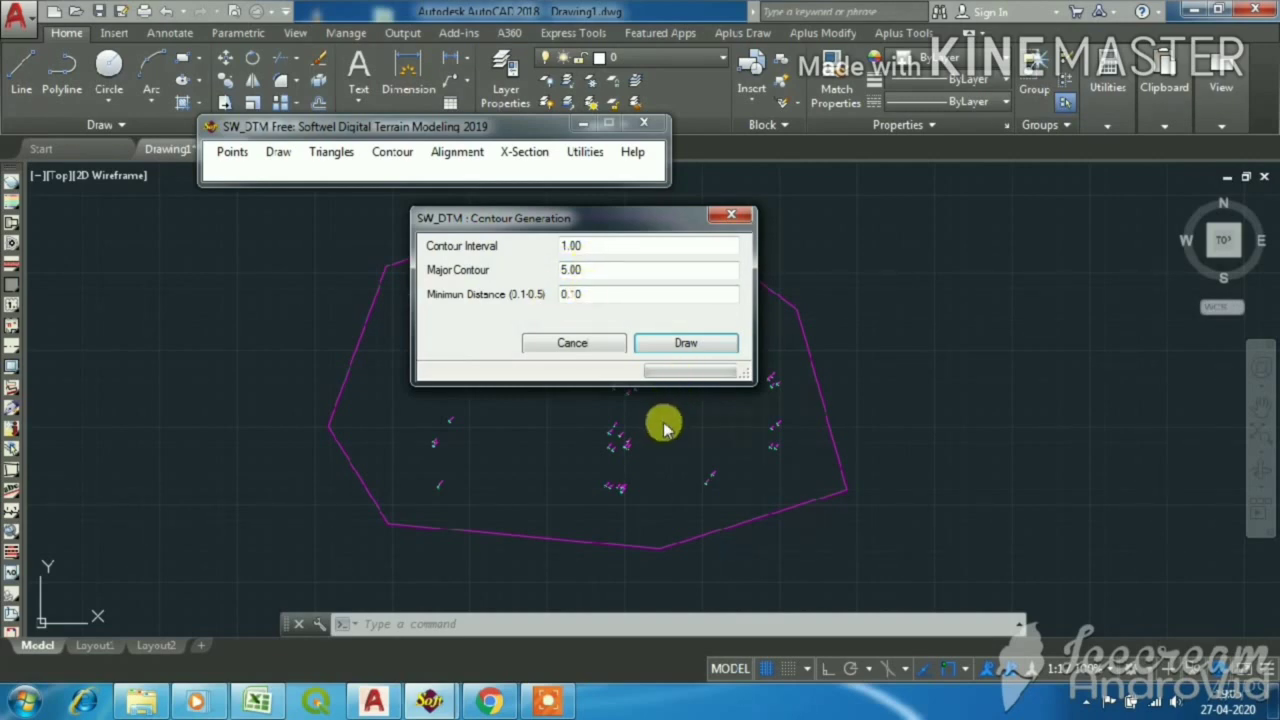
pyautogui.click(586, 245)
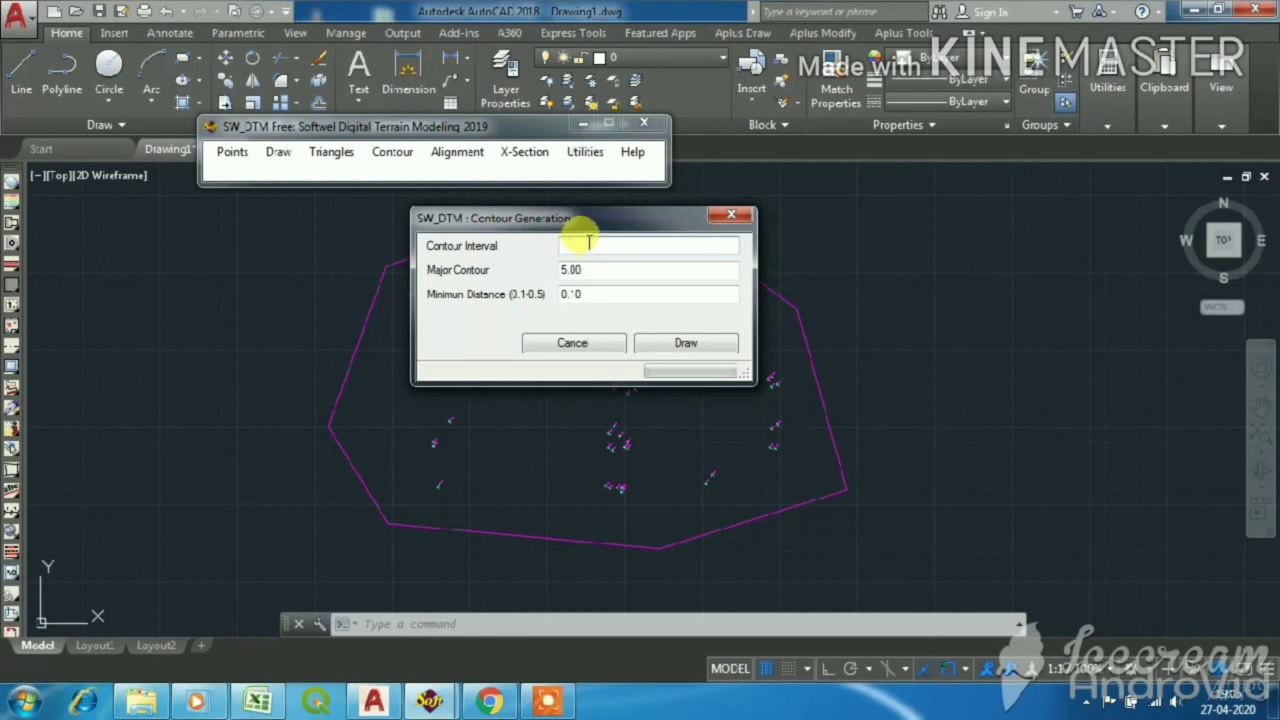
pyautogui.write('0.2')
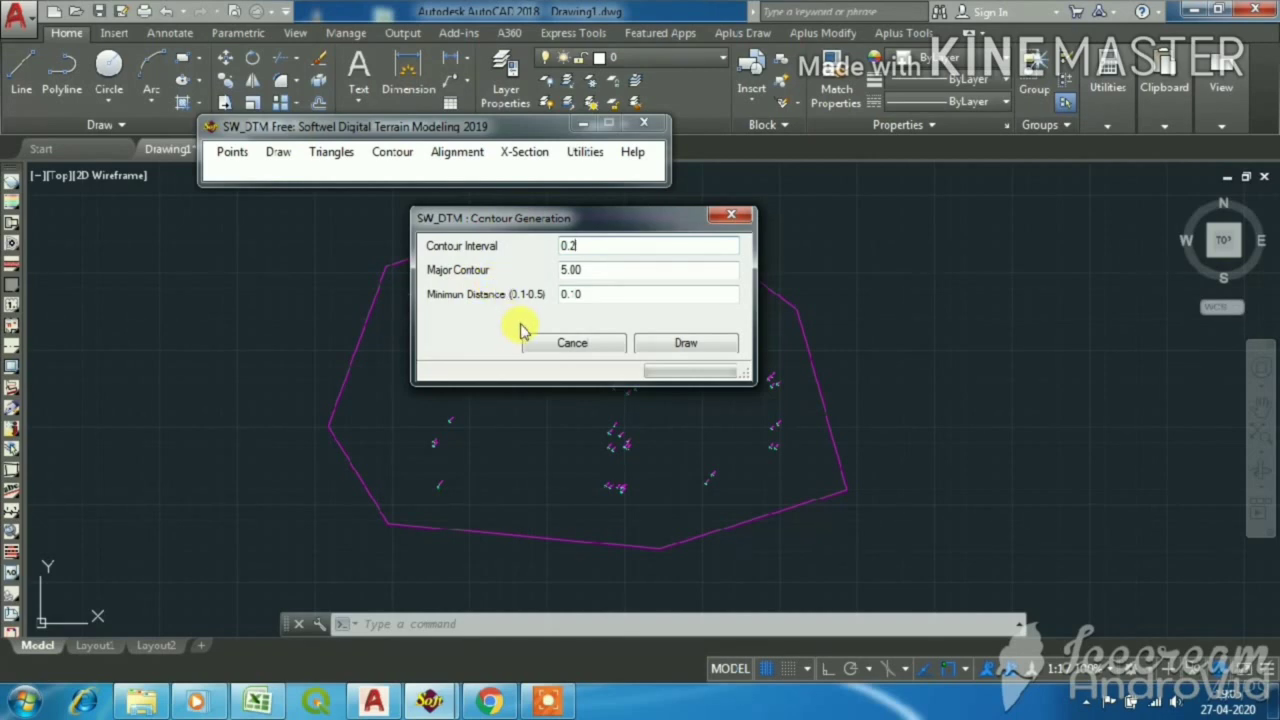
pyautogui.click(657, 346)
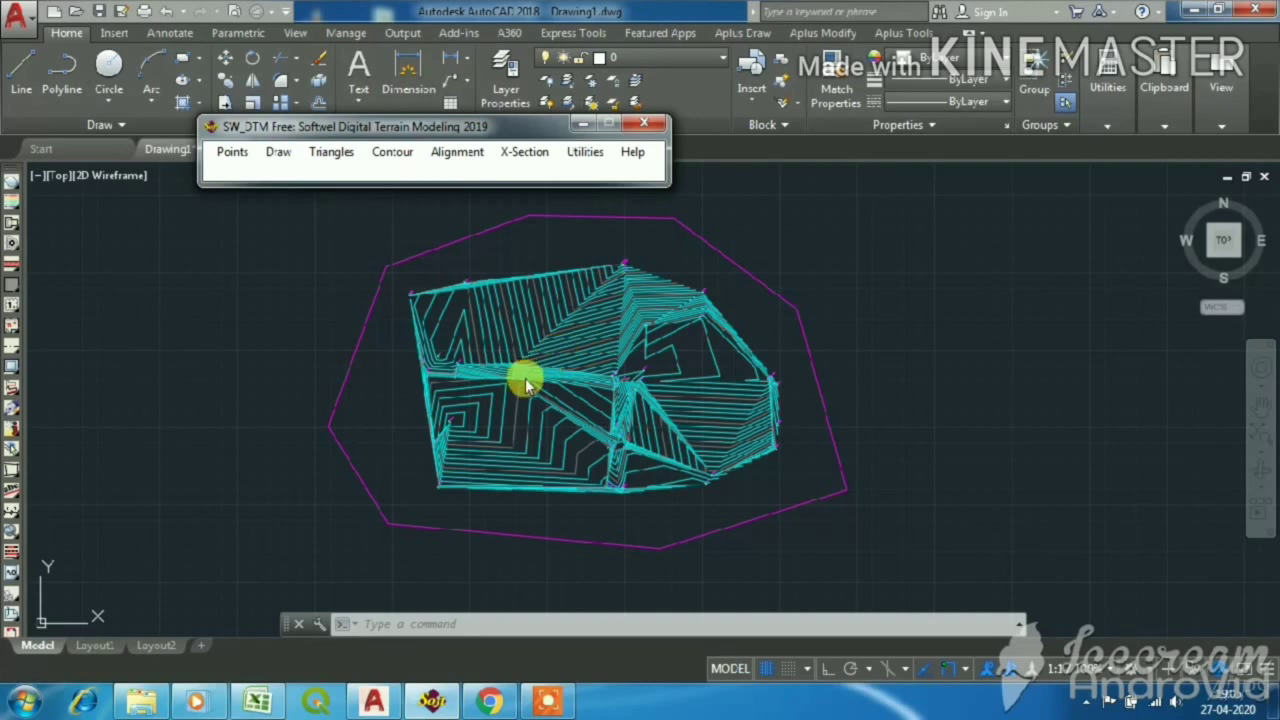
# Step: Zoom on the contours and orbit the terrain model to view it in 3D
pyautogui.click(525, 372)
pyautogui.scroll(2, 575, 295)
pyautogui.scroll(-1, 646, 277)
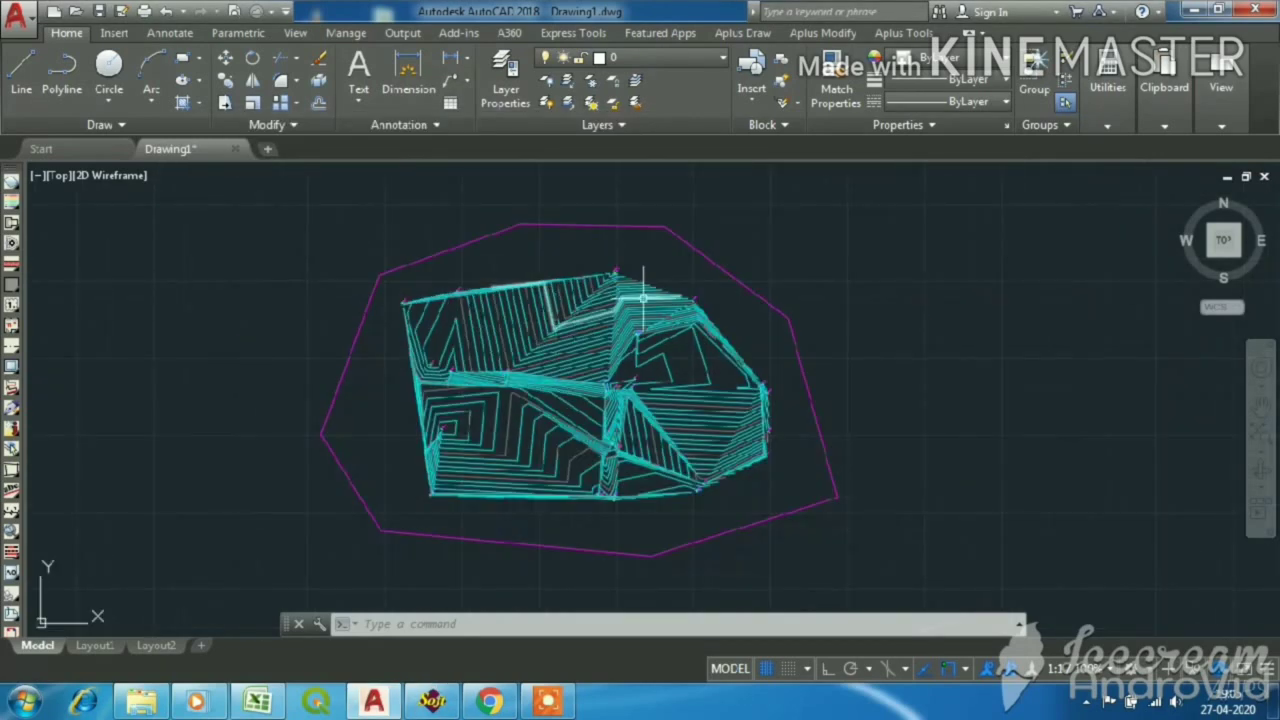
pyautogui.scroll(3, 660, 285)
pyautogui.scroll(-2, 668, 305)
pyautogui.scroll(-2, 663, 313)
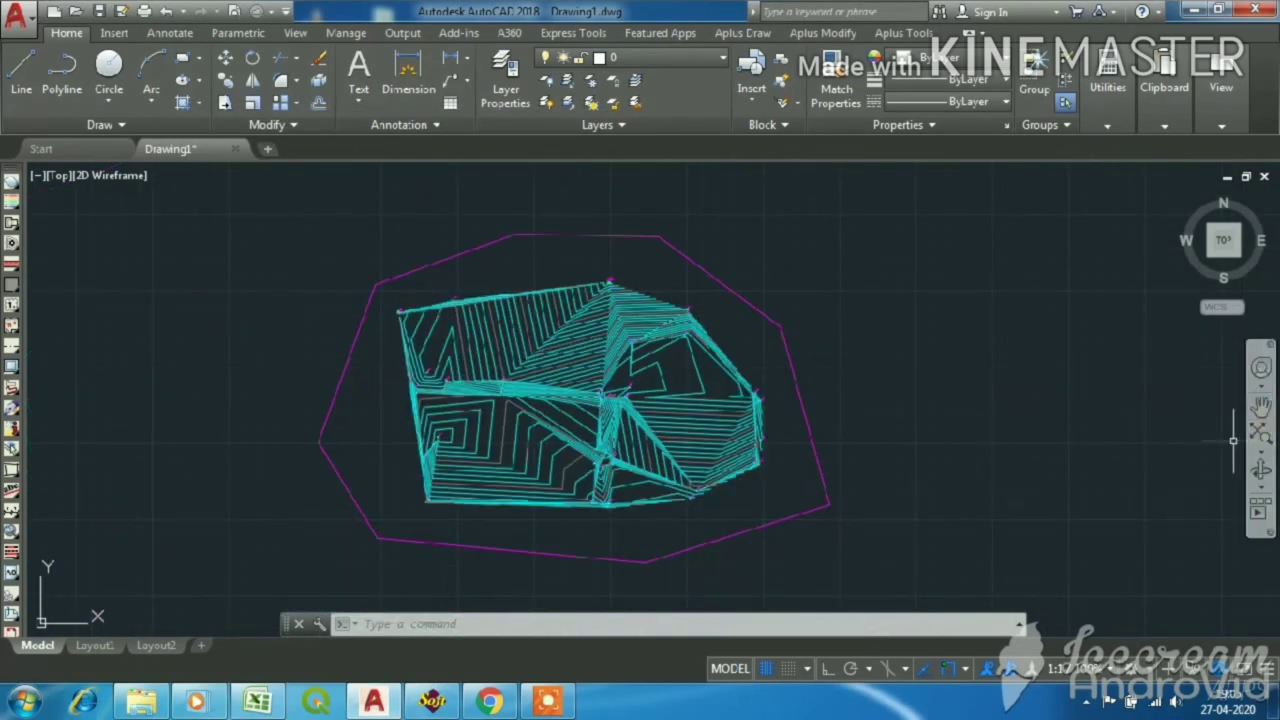
pyautogui.click(1257, 470)
pyautogui.moveTo(780, 415); pyautogui.dragTo(430, 292)
# Step: End the orbit and switch the view to SE Isometric
pyautogui.press('Escape')
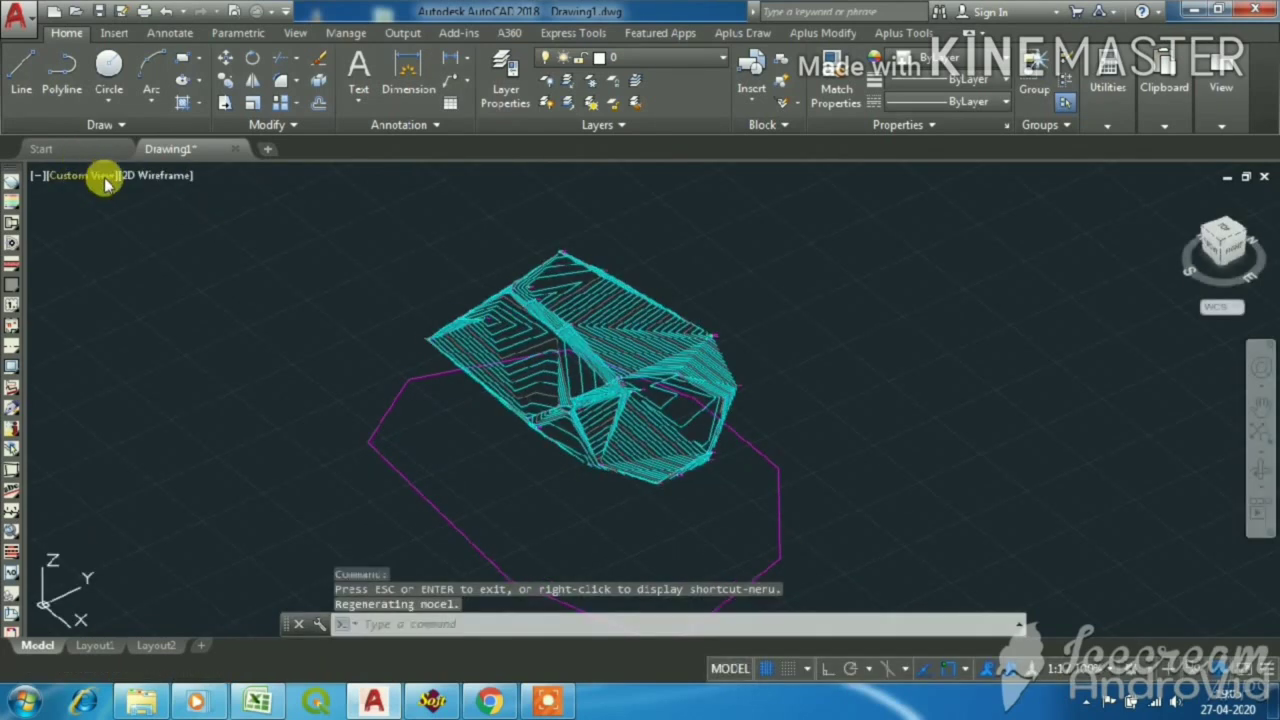
pyautogui.click(155, 175)
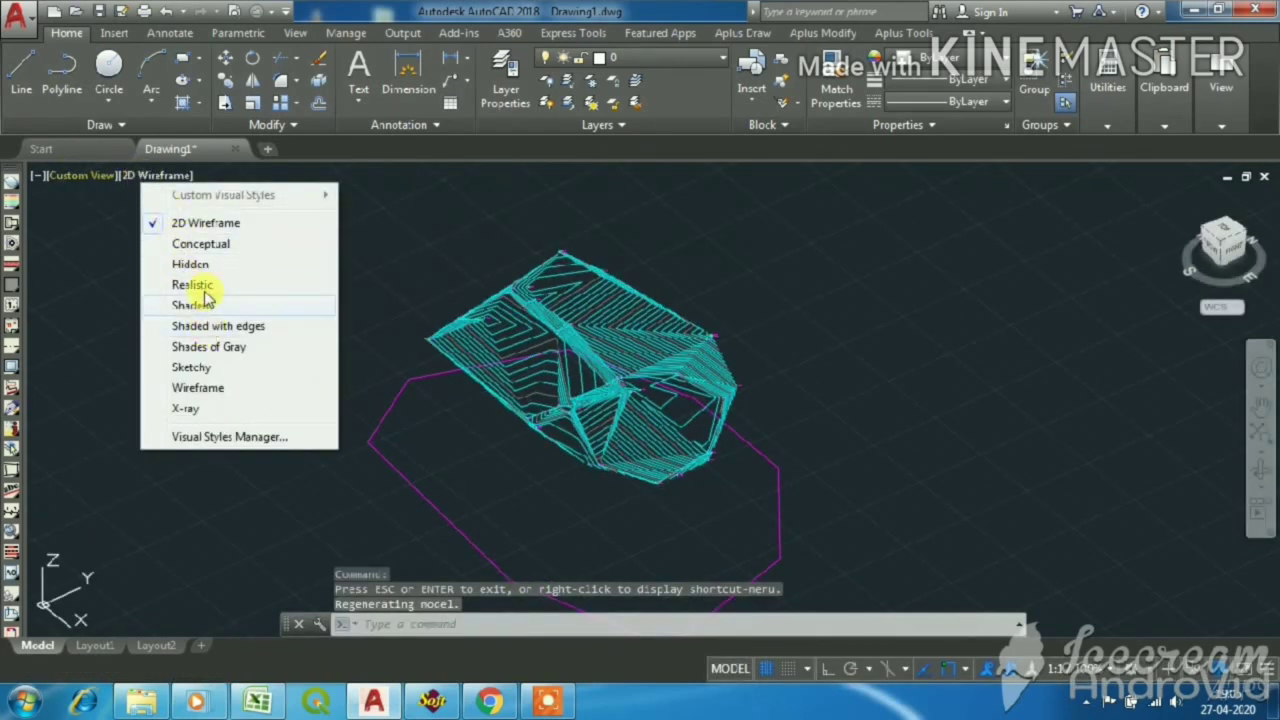
pyautogui.click(200, 222)
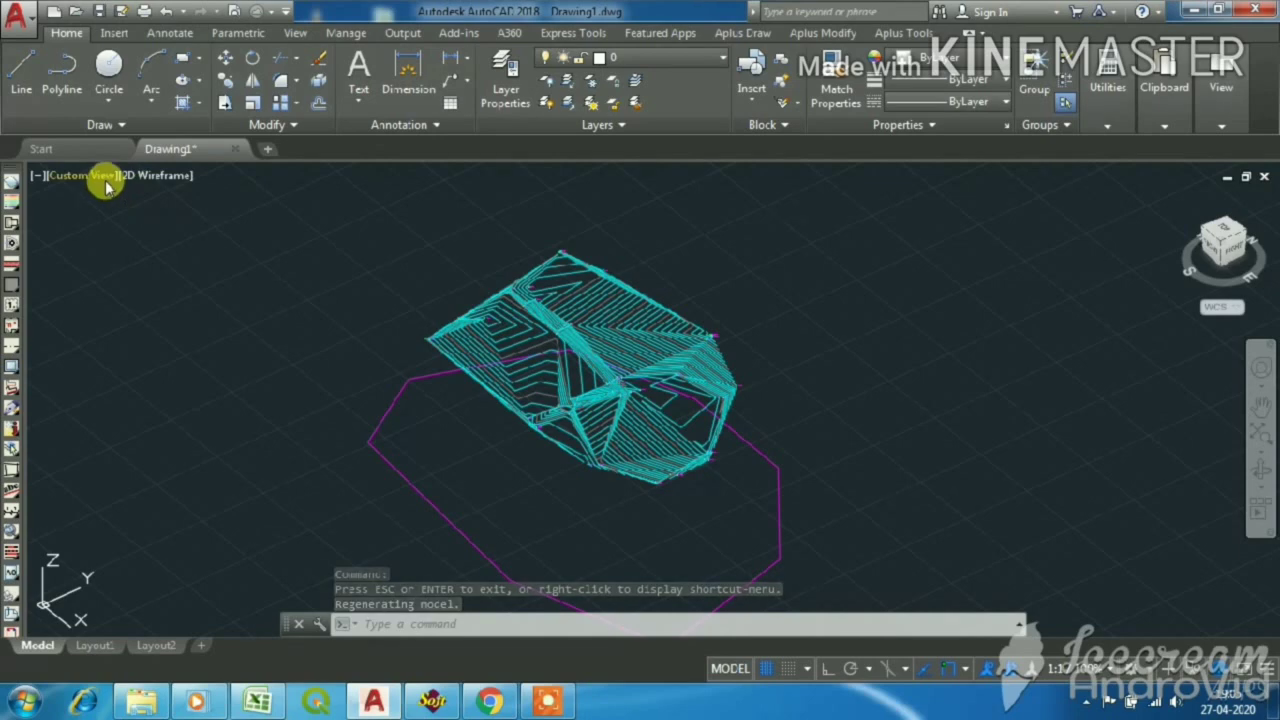
pyautogui.click(107, 182)
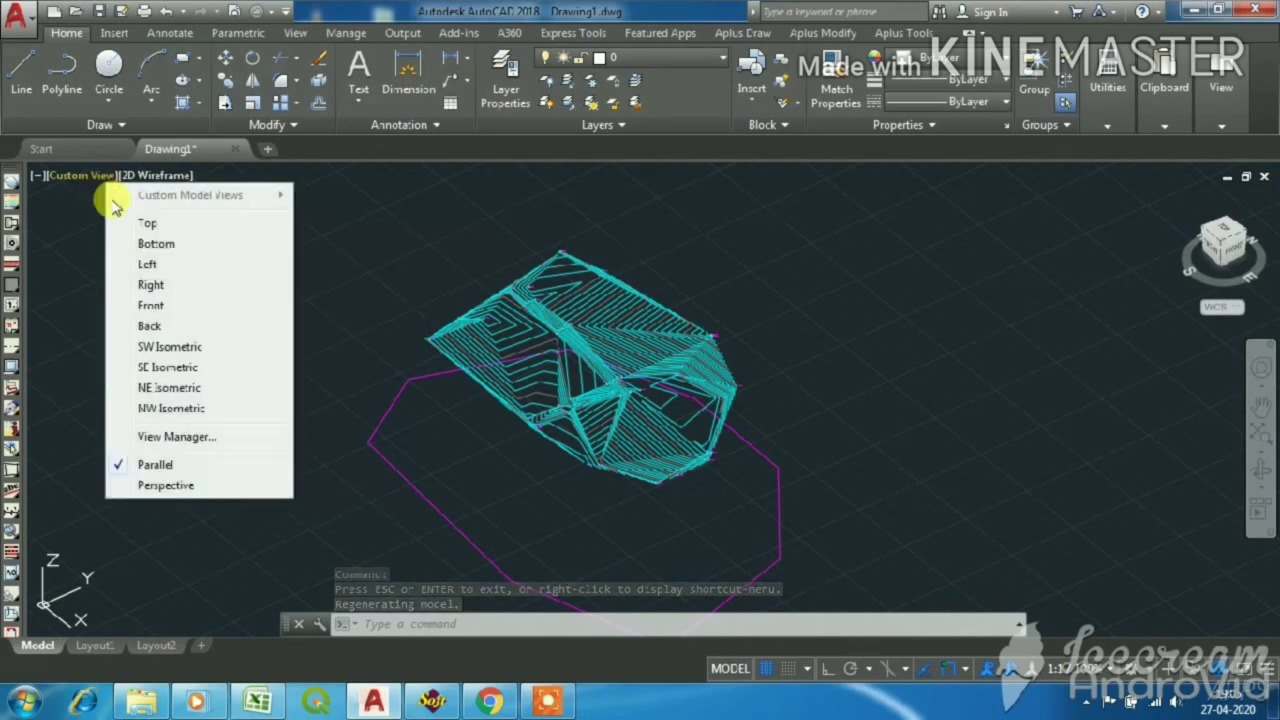
pyautogui.click(170, 368)
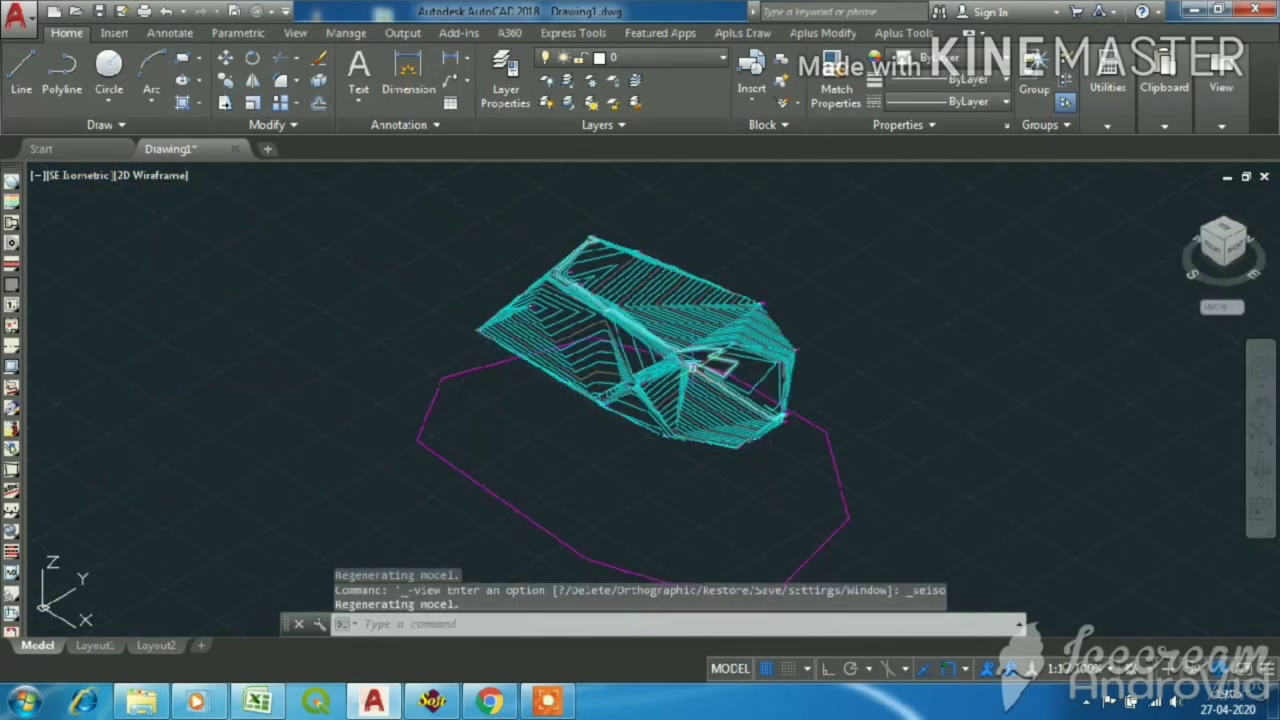
# Step: Zoom and orbit the model to a flatter view of the contoured surface
pyautogui.scroll(5, 927, 437)
pyautogui.scroll(-3, 927, 437)
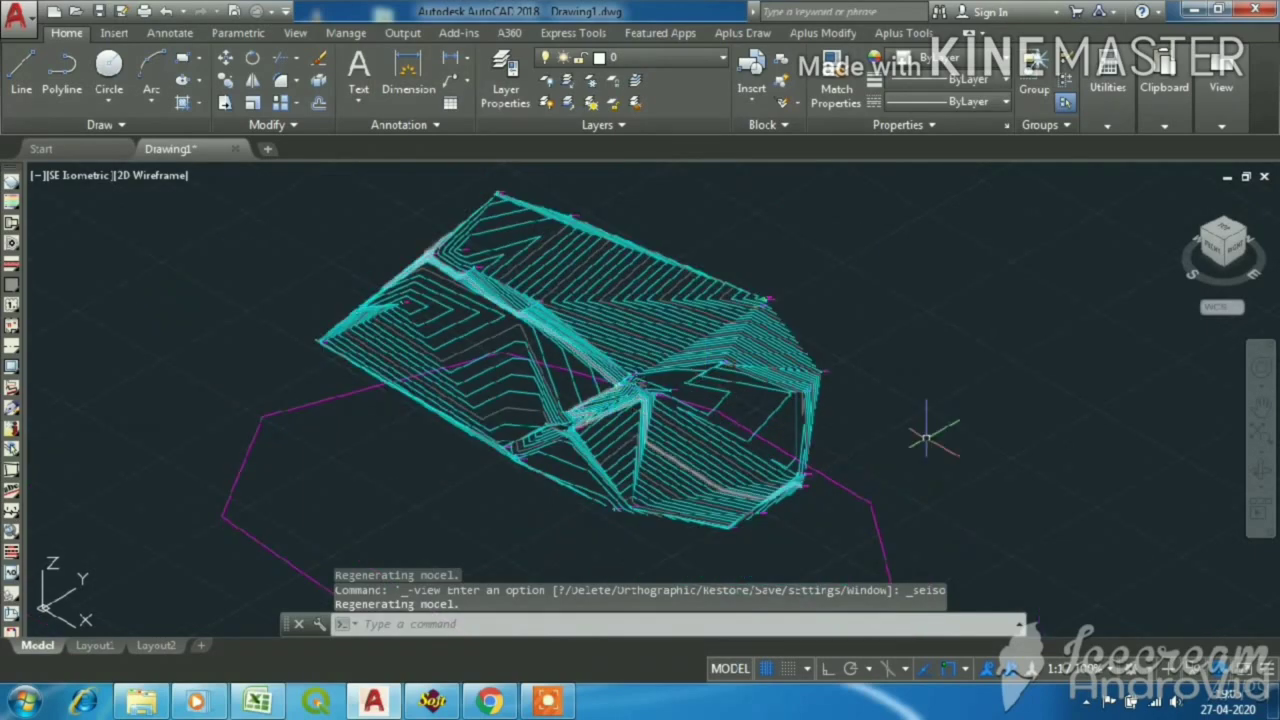
pyautogui.click(1260, 462)
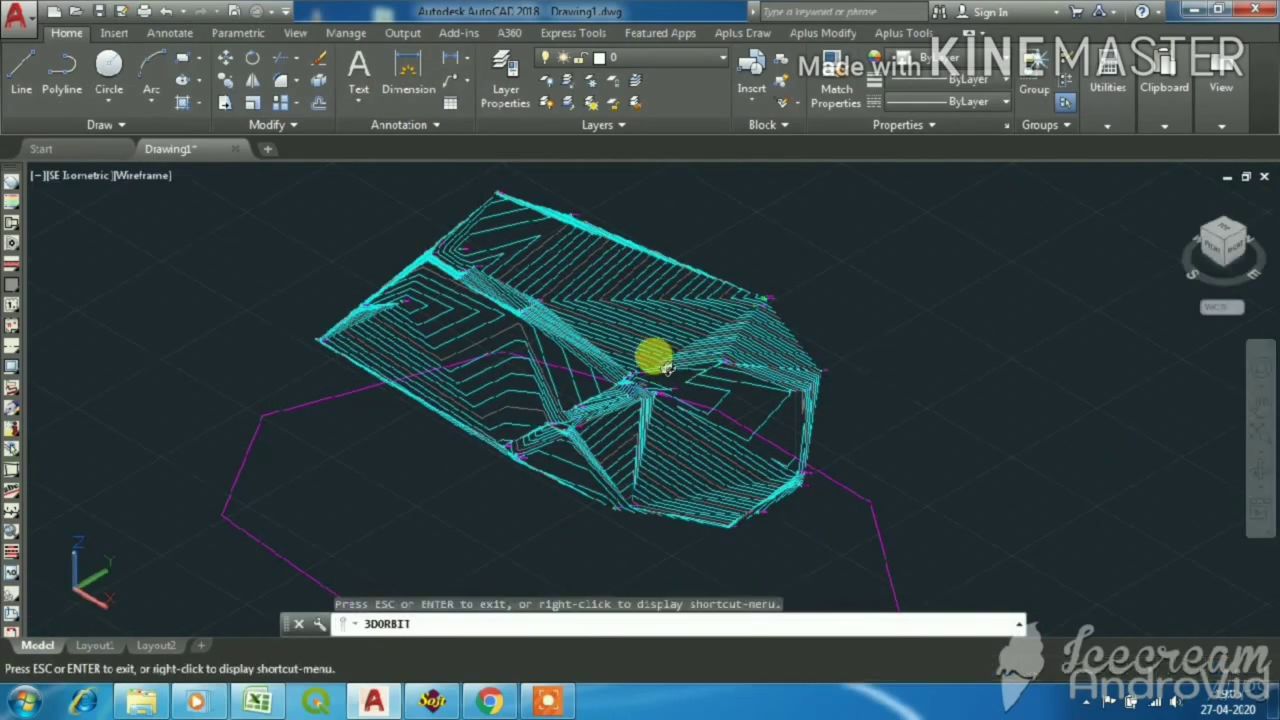
pyautogui.moveTo(667, 367)
pyautogui.mouseDown()
pyautogui.moveTo(620, 346)
pyautogui.moveTo(606, 314)
pyautogui.moveTo(622, 332)
pyautogui.moveTo(673, 336)
pyautogui.moveTo(684, 319)
pyautogui.moveTo(660, 368)
pyautogui.moveTo(609, 378)
pyautogui.moveTo(586, 355)
pyautogui.moveTo(575, 362)
pyautogui.moveTo(591, 400)
pyautogui.moveTo(714, 434)
pyautogui.mouseUp()
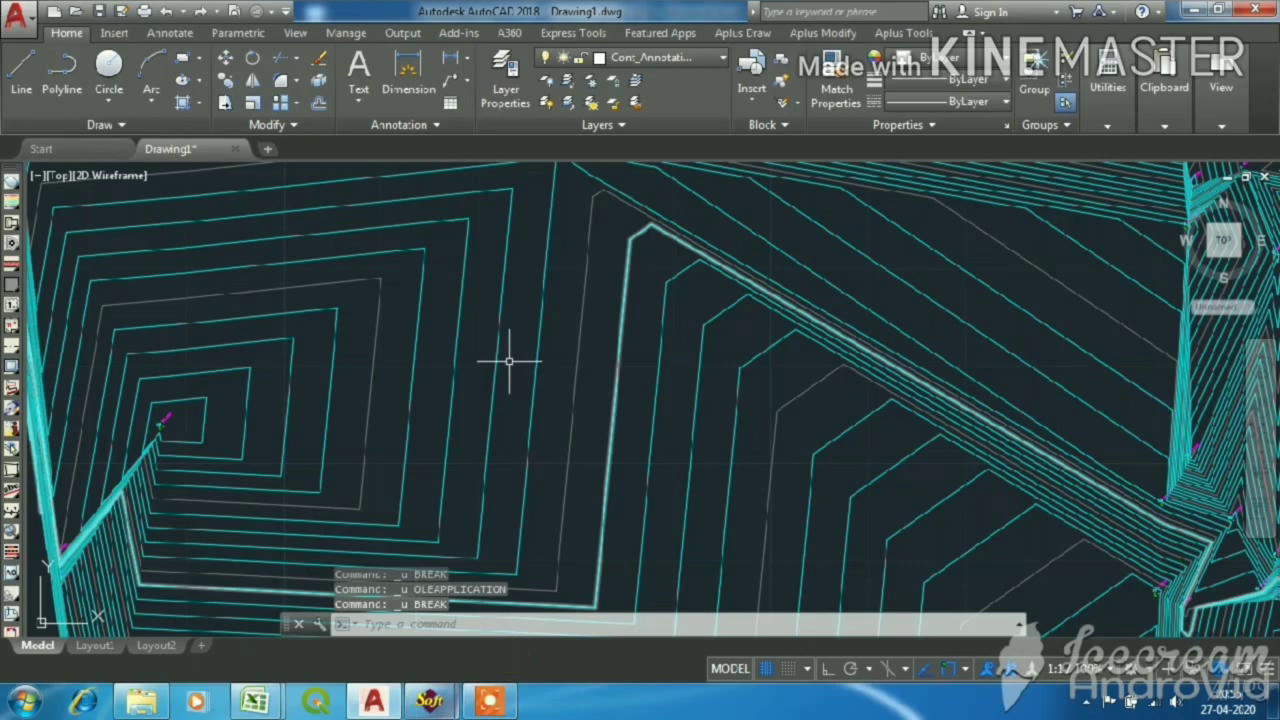
pyautogui.scroll(-2, 505, 355)
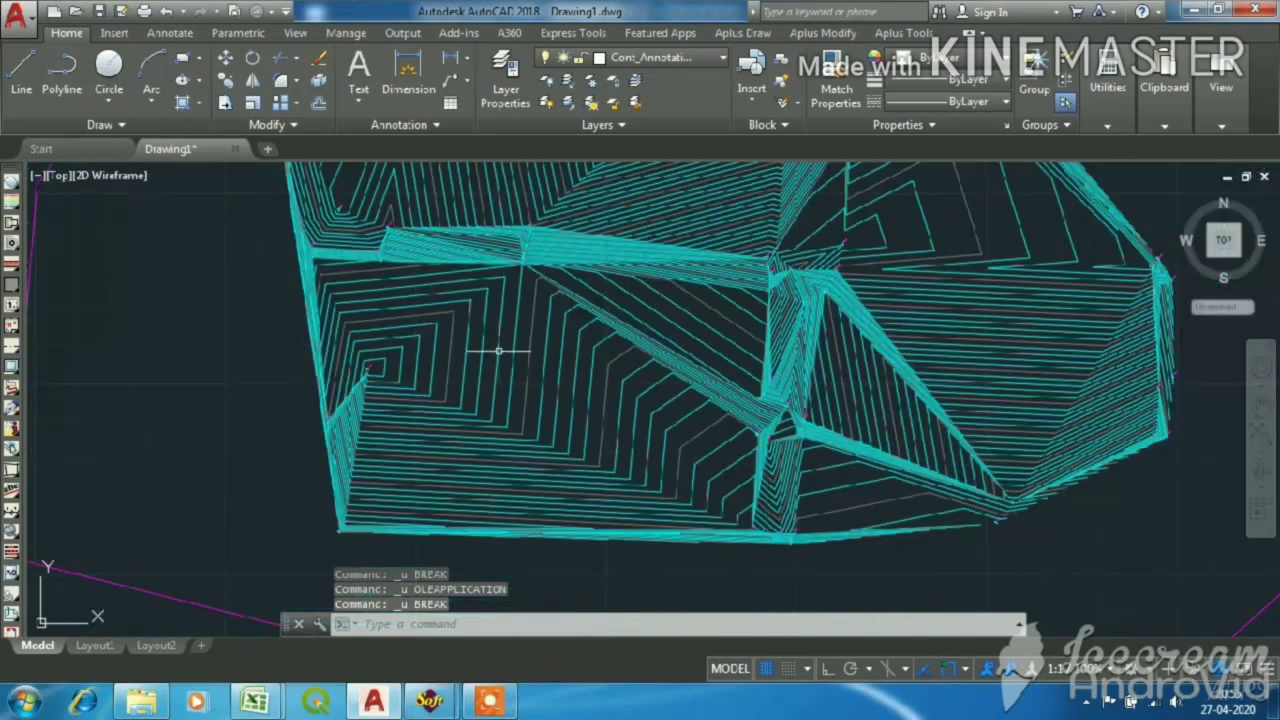
pyautogui.scroll(1, 757, 277)
pyautogui.scroll(-2, 677, 343)
pyautogui.scroll(1, 558, 451)
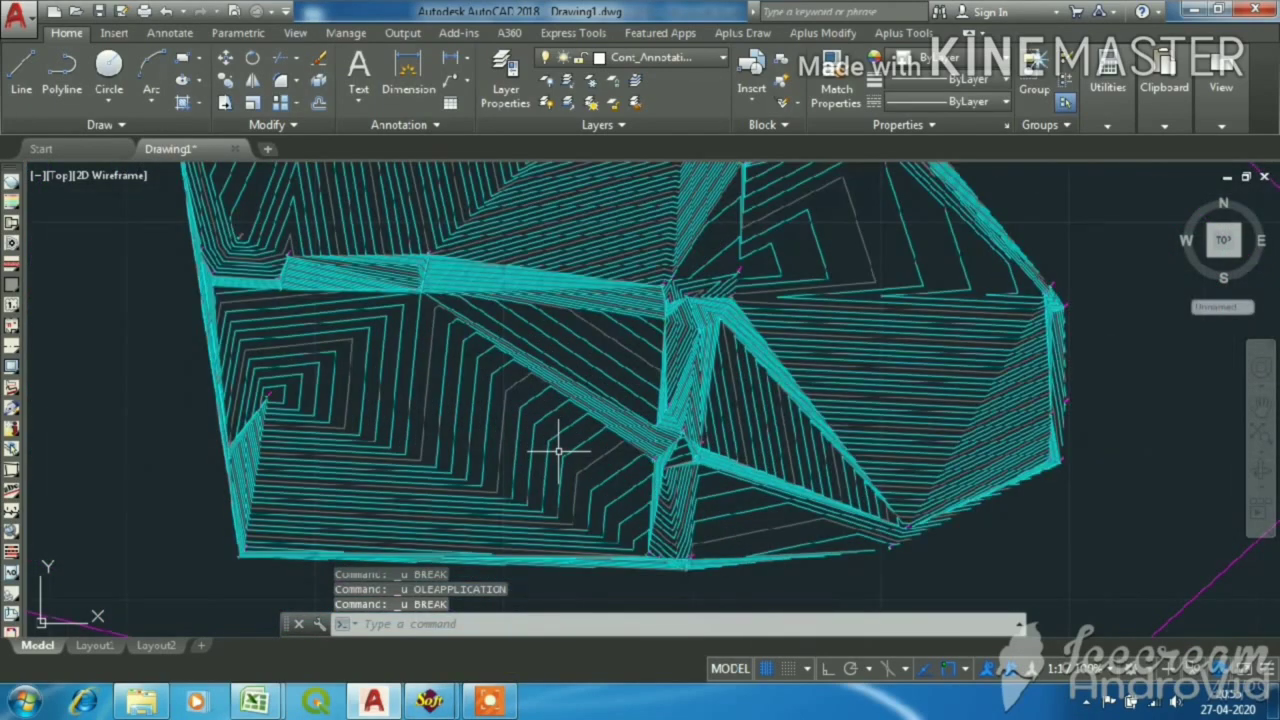
pyautogui.scroll(4, 437, 429)
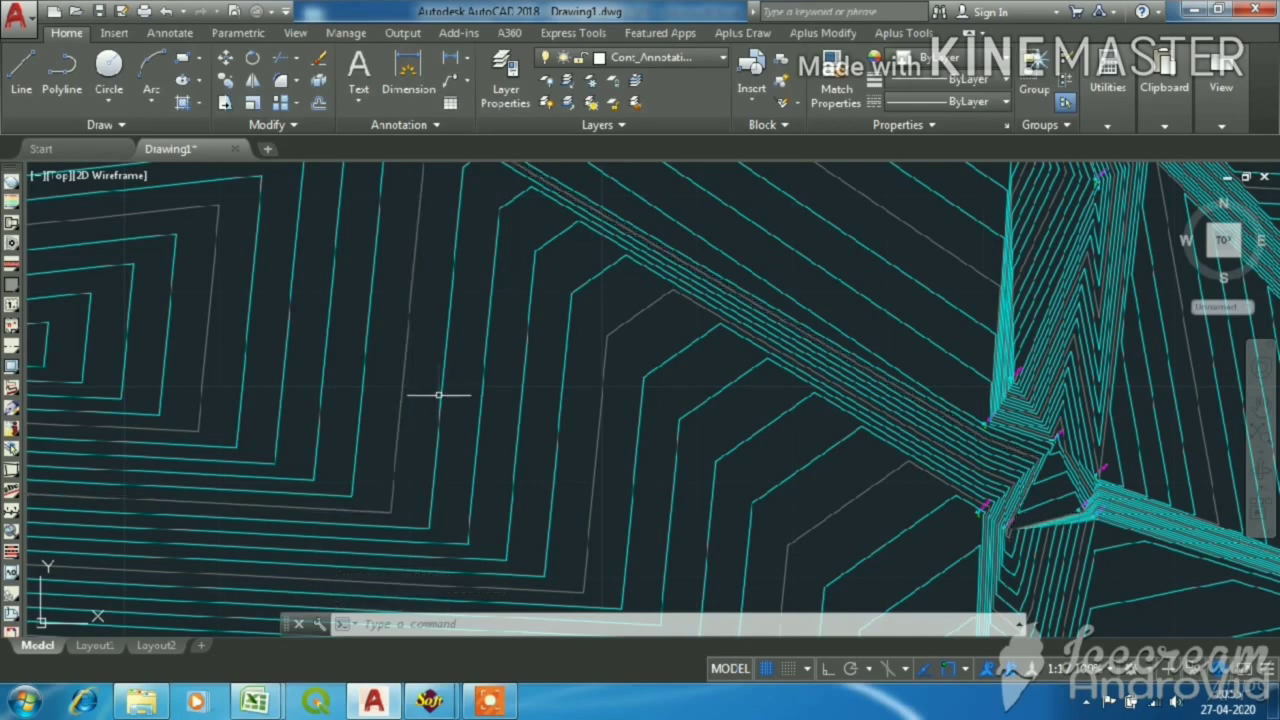
pyautogui.scroll(-5, 457, 363)
pyautogui.scroll(3, 537, 357)
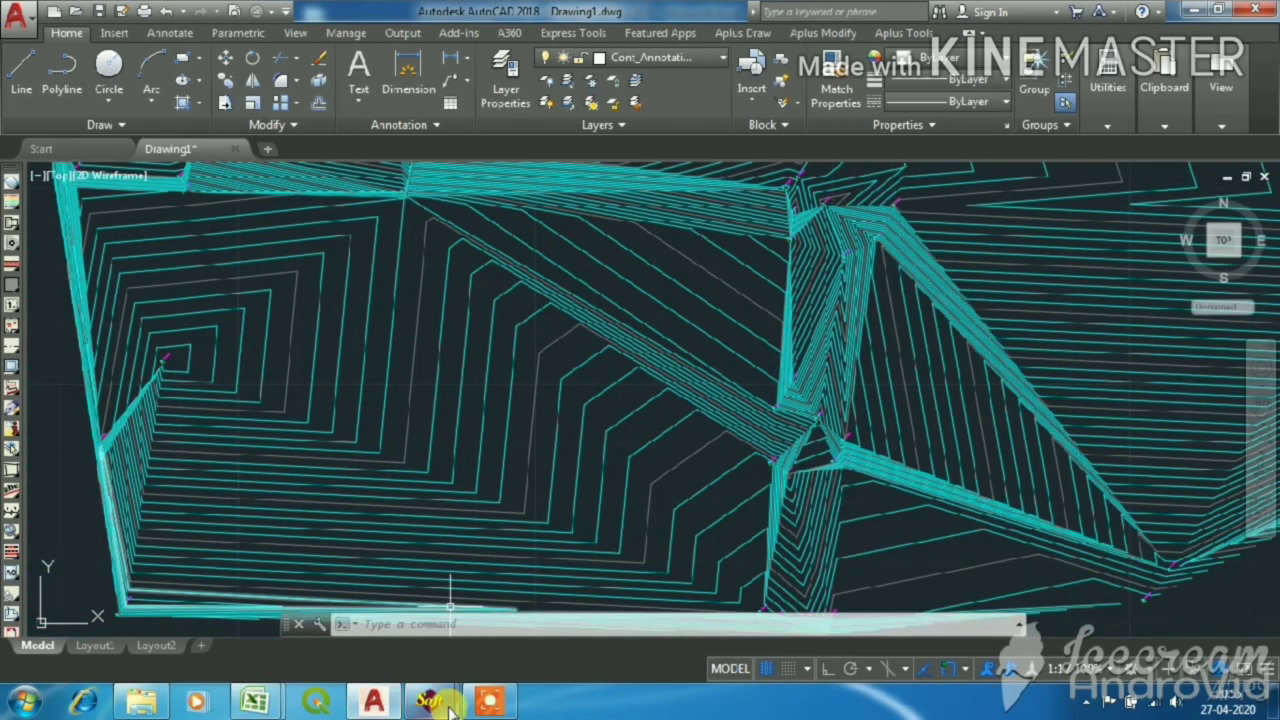
# Step: Restart Contour Annotation and set it to Single contours, 1.500 text height, Middle position
pyautogui.moveTo(430, 700)
pyautogui.click(490, 575)
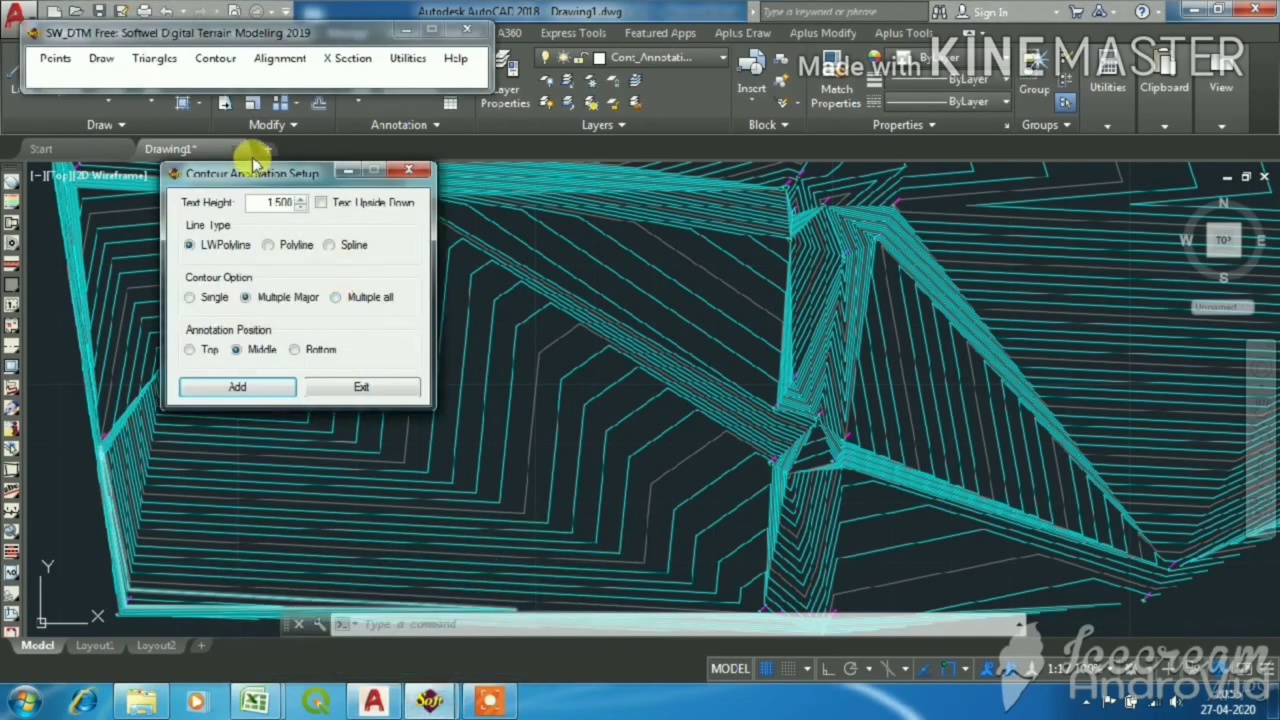
pyautogui.click(410, 171)
pyautogui.click(215, 59)
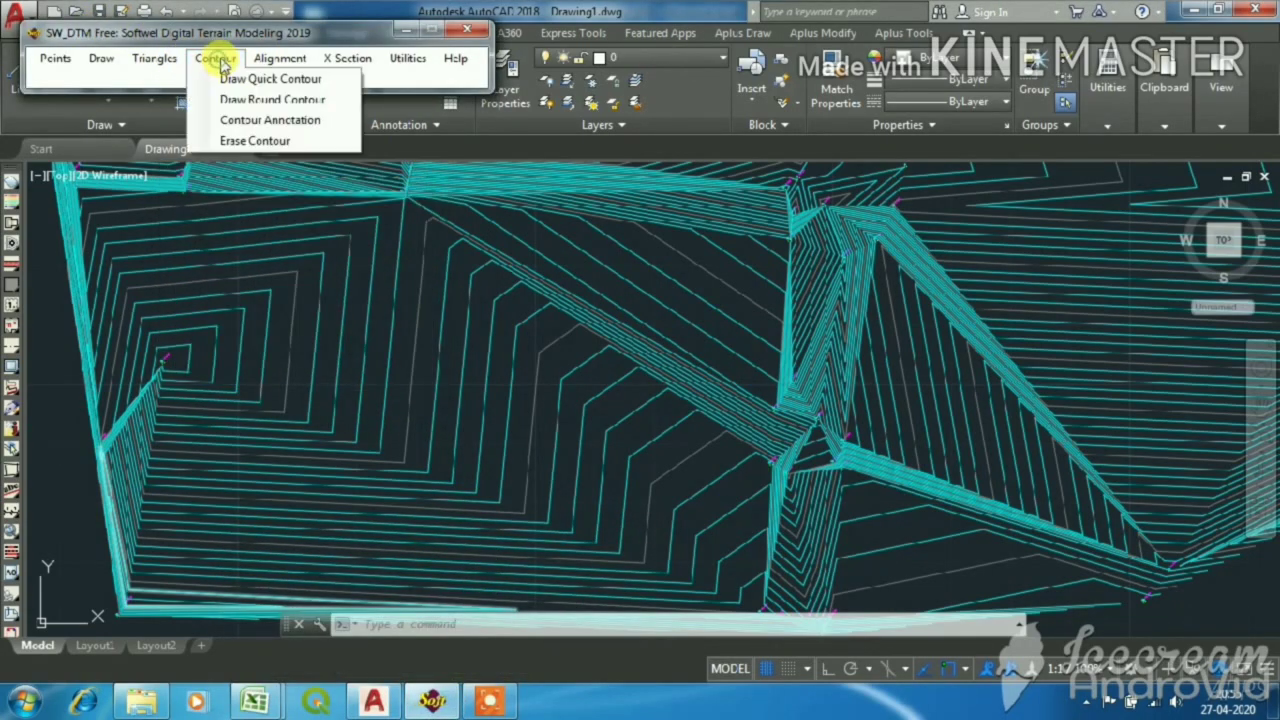
pyautogui.click(237, 120)
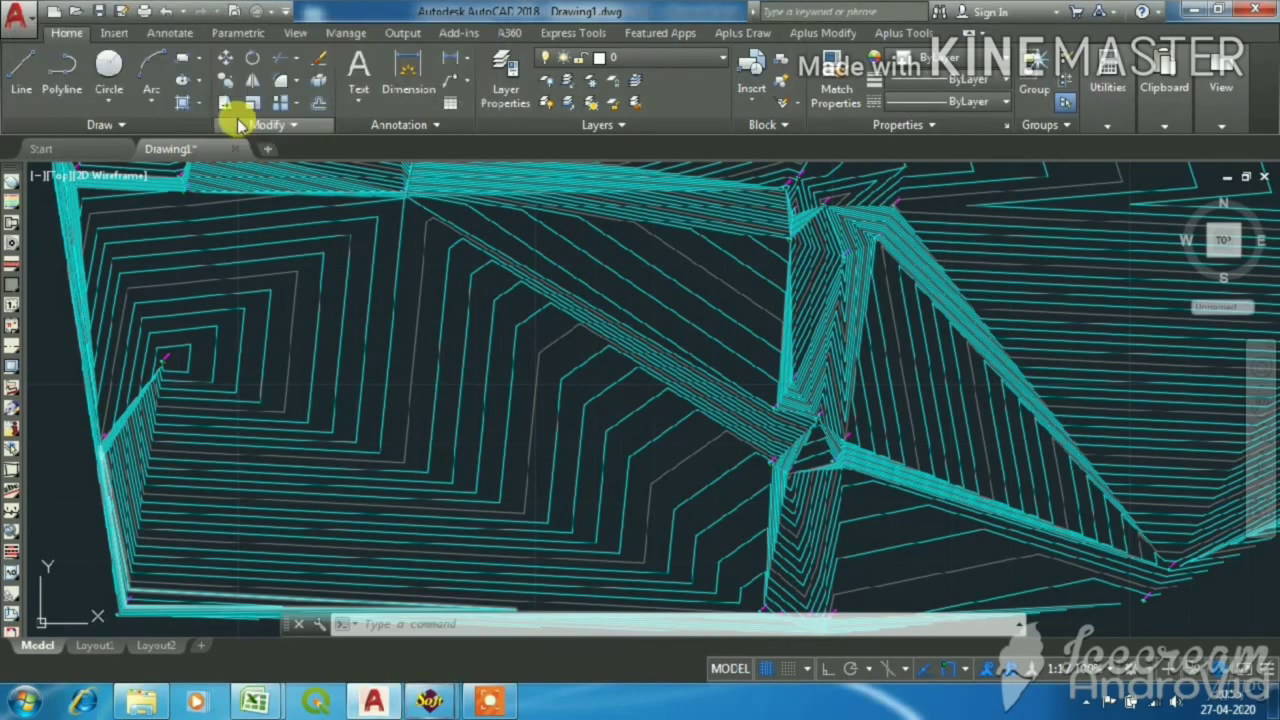
pyautogui.moveTo(434, 676)
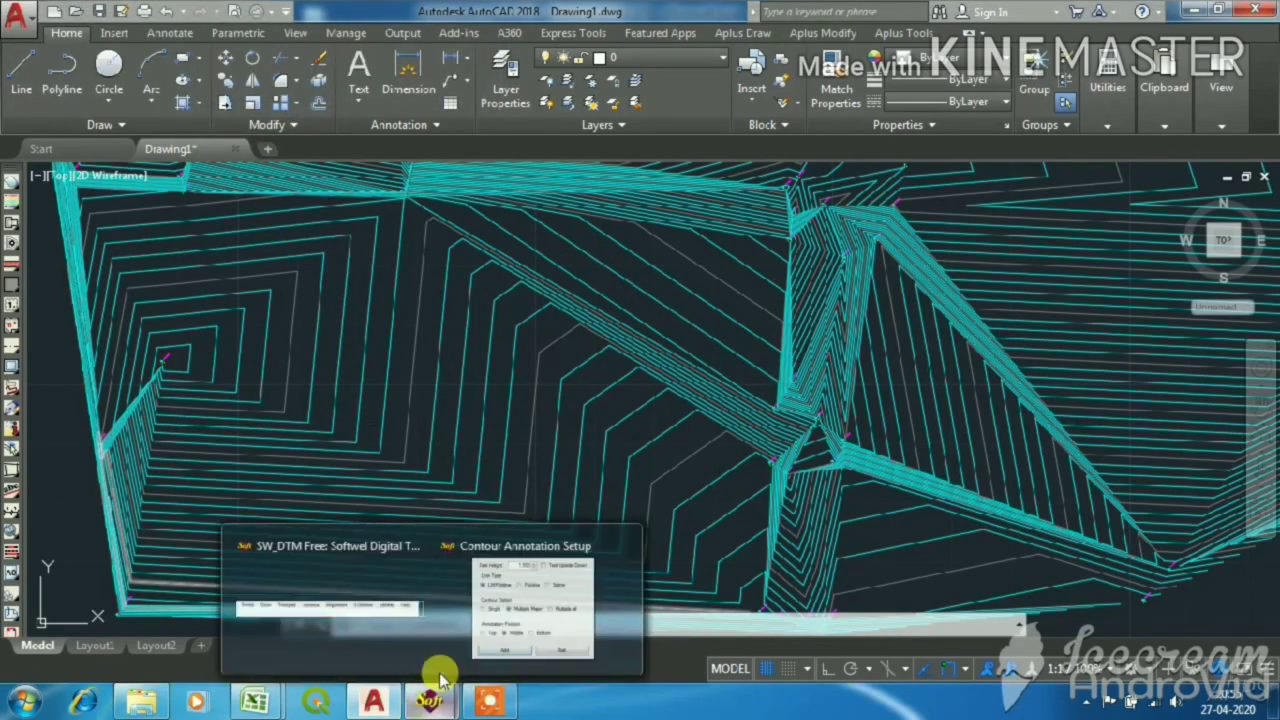
pyautogui.click(511, 609)
pyautogui.click(50, 159)
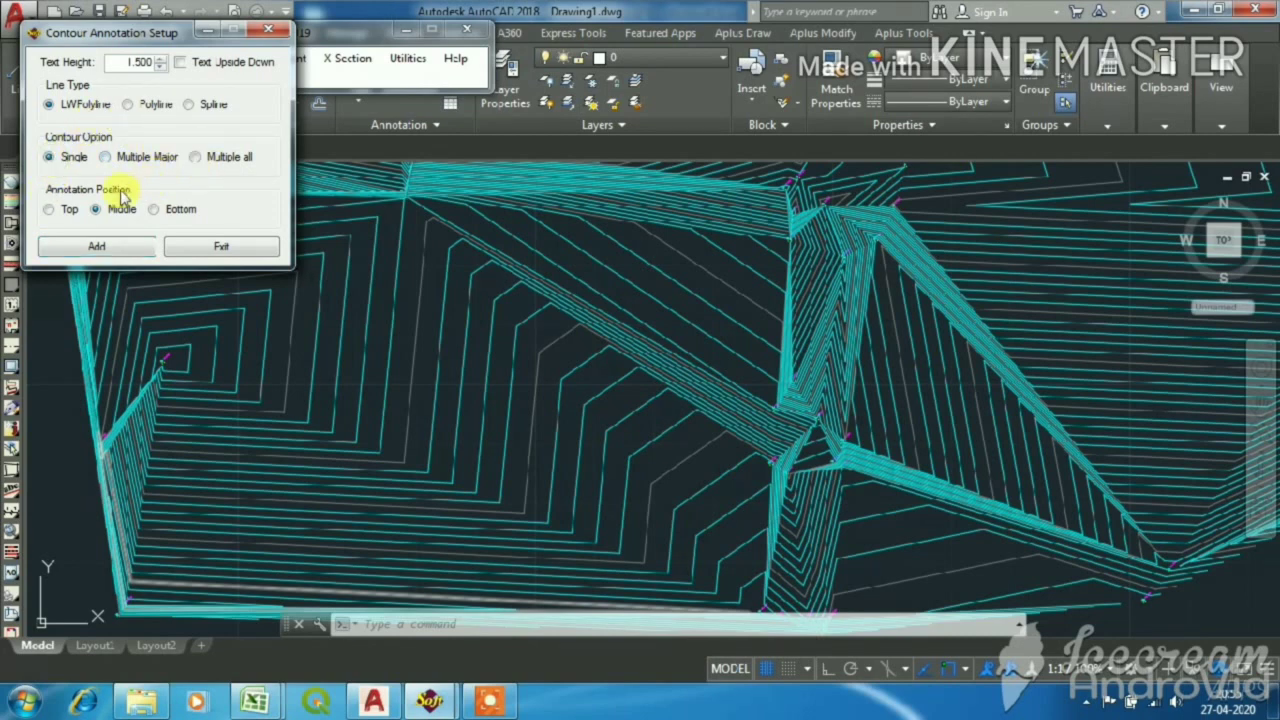
pyautogui.doubleClick(149, 61)
pyautogui.doubleClick(141, 63)
# Step: Pick four adjacent contours in turn, placing labels 95.5, 95.4, 95.3 and 95.2
pyautogui.click(96, 246)
pyautogui.scroll(5, 286, 357)
pyautogui.click(305, 366)
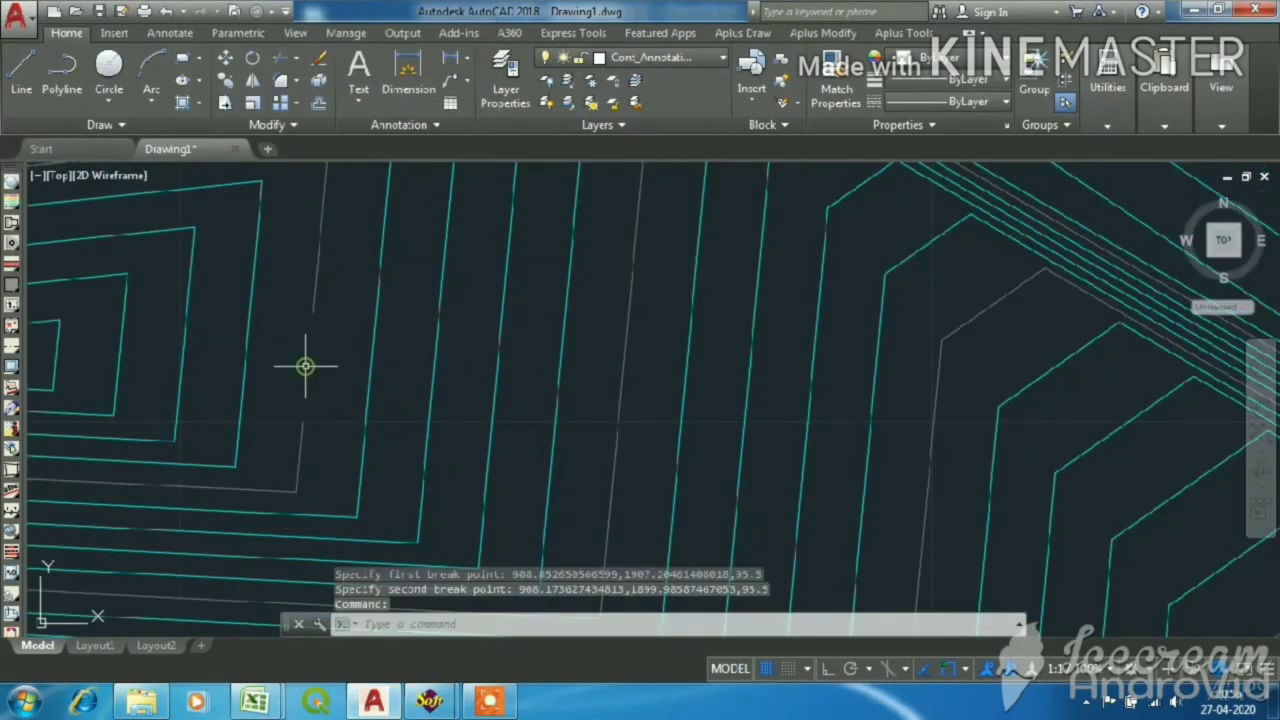
pyautogui.click(371, 366)
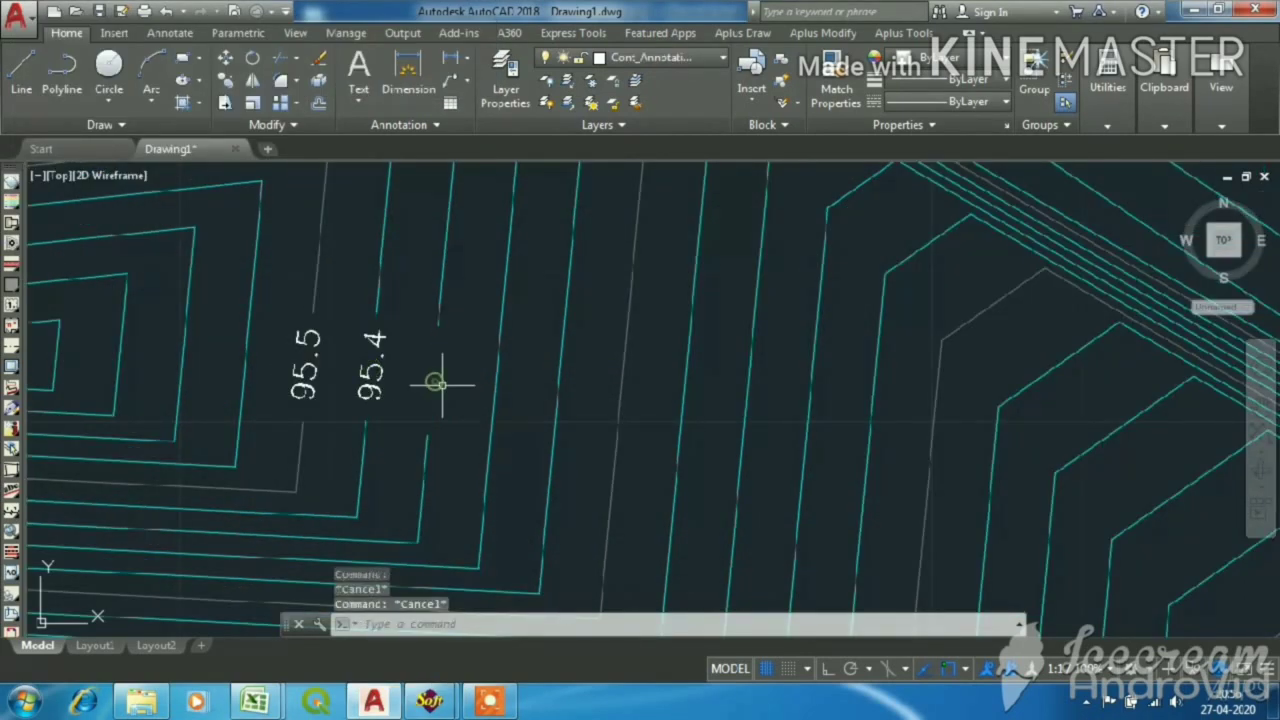
pyautogui.click(439, 383)
pyautogui.click(495, 395)
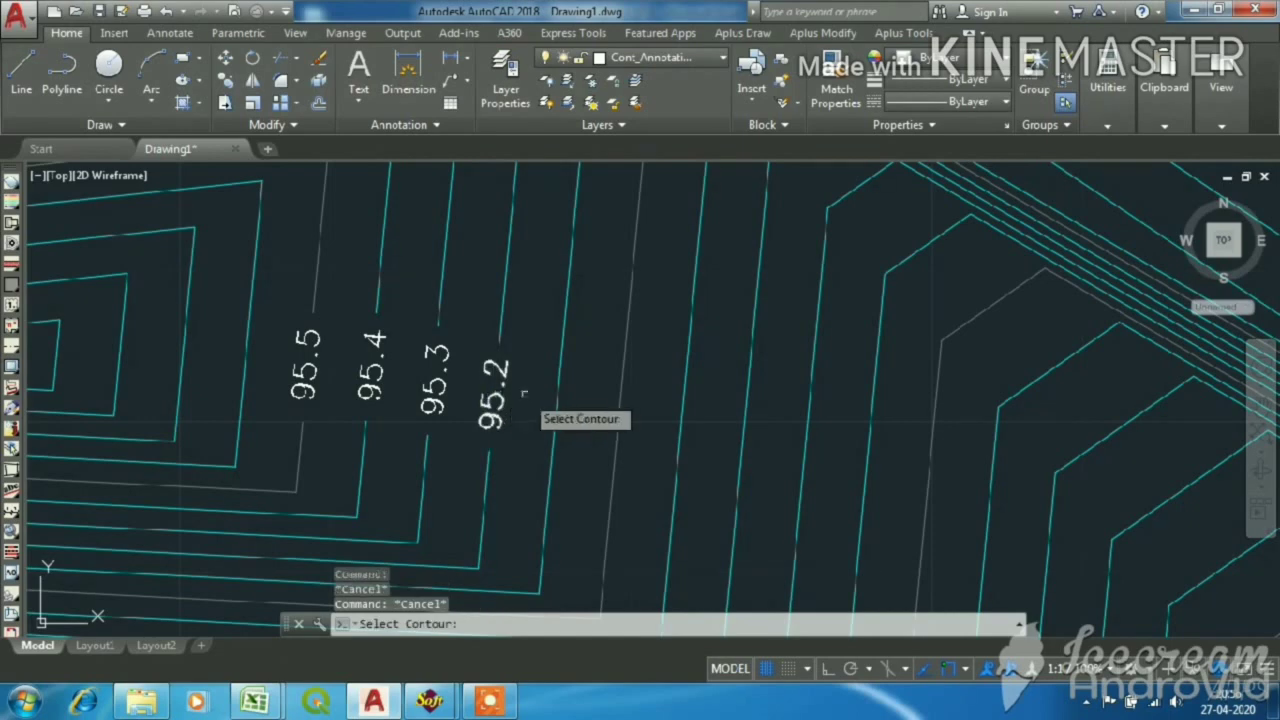
pyautogui.press('Return')
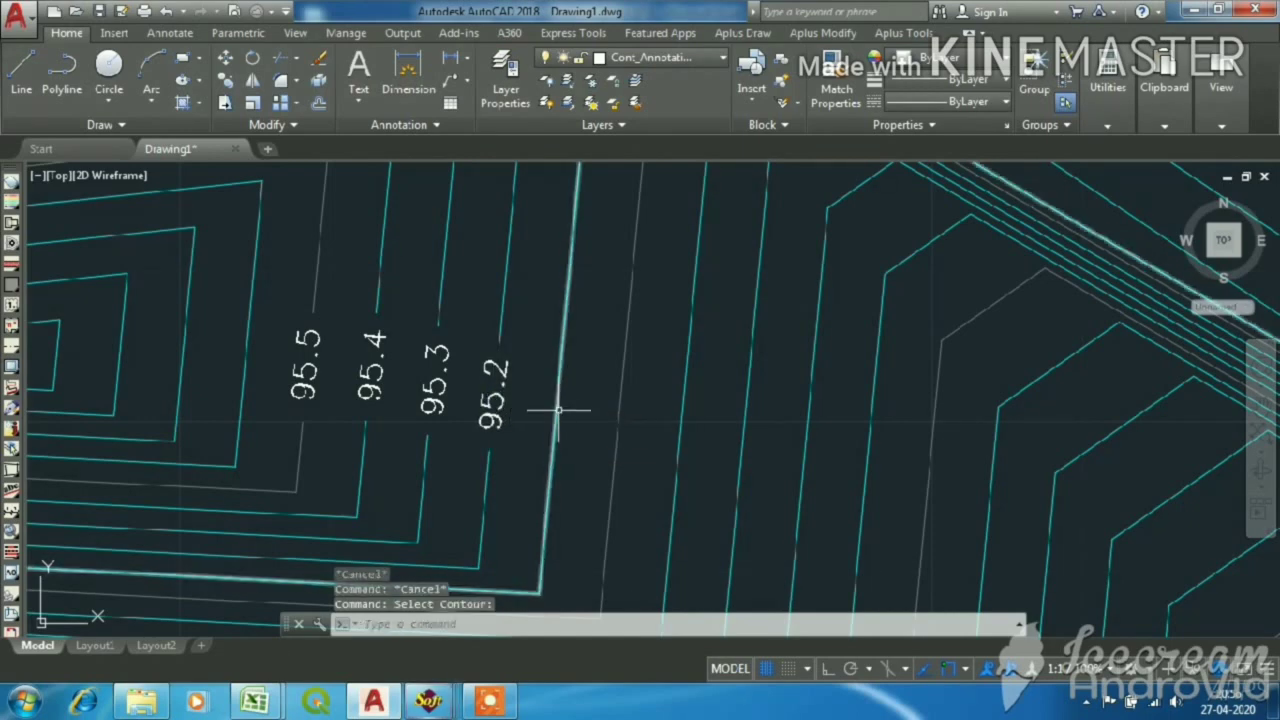
pyautogui.scroll(-10, 247, 471)
pyautogui.scroll(5, 404, 447)
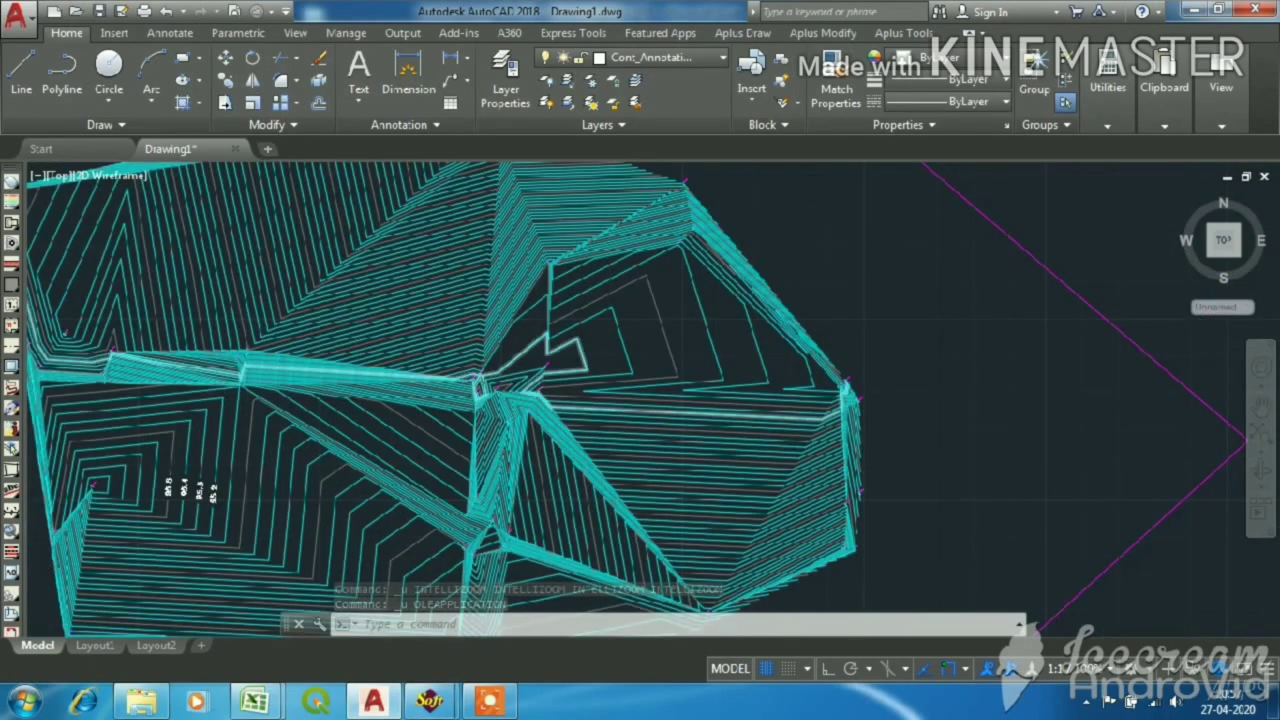
pyautogui.scroll(-5, 345, 456)
pyautogui.scroll(7, 345, 456)
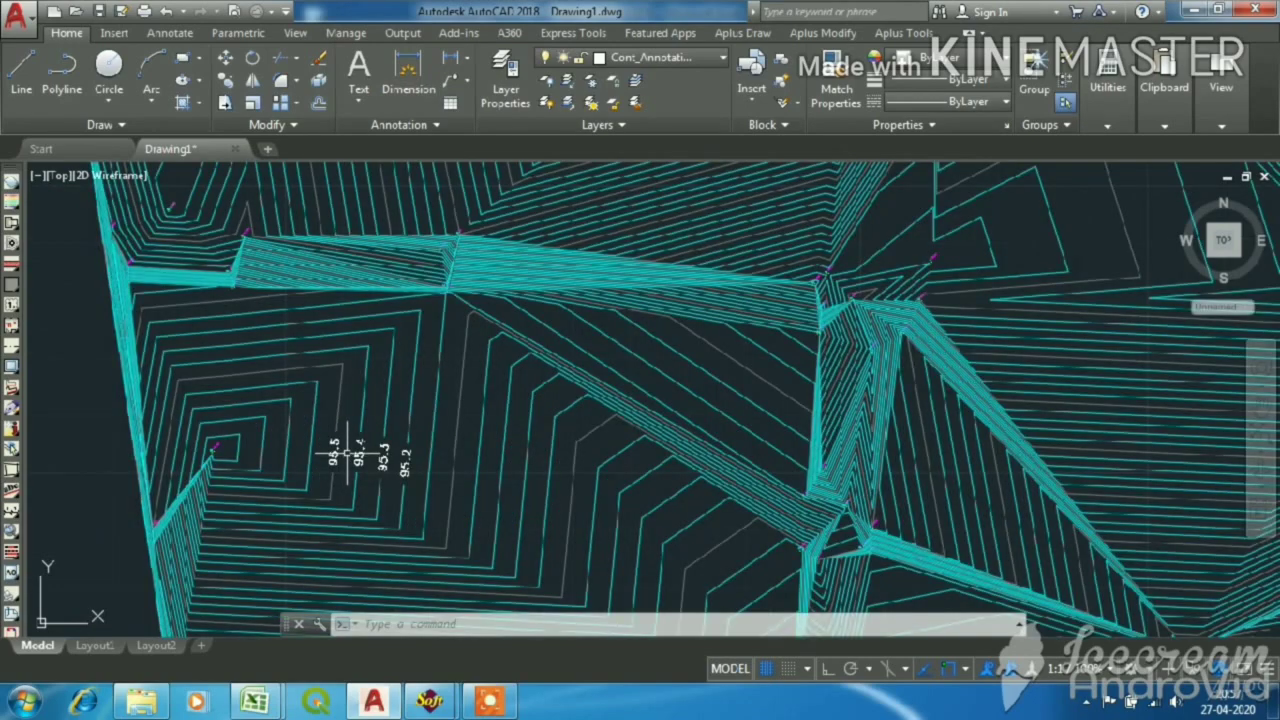
pyautogui.scroll(-3, 347, 455)
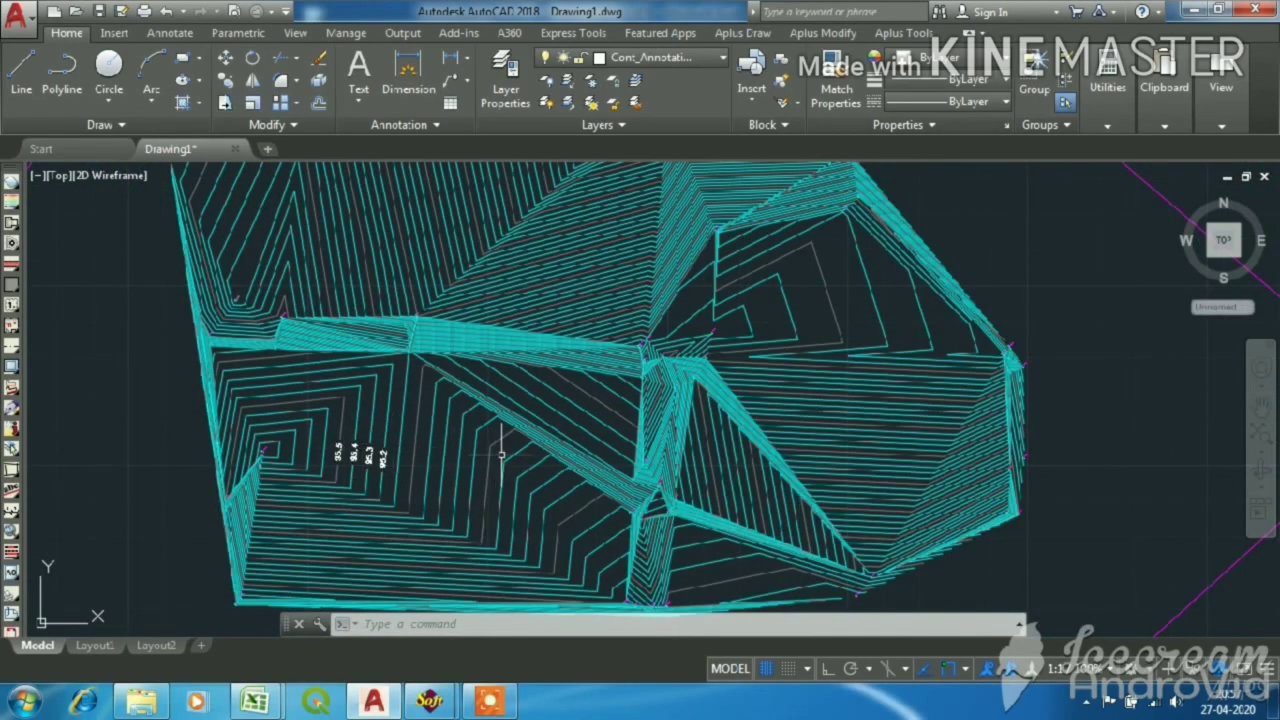
pyautogui.scroll(-5, 505, 448)
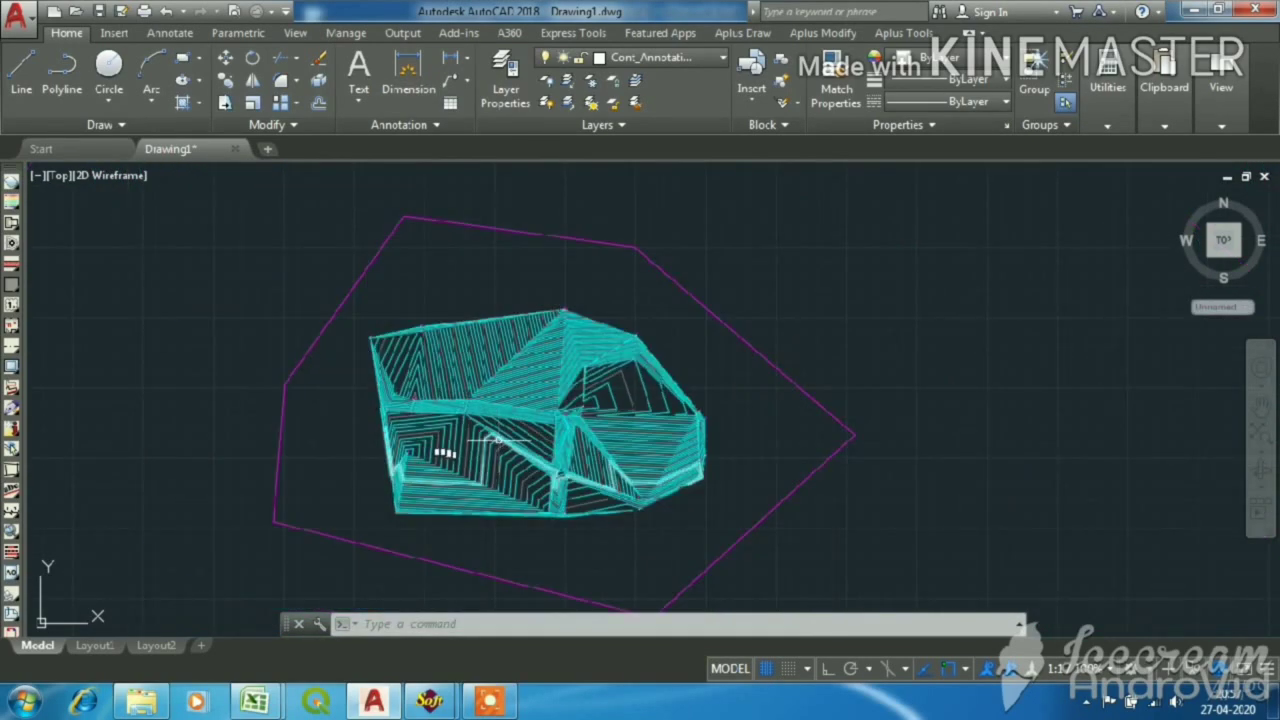
pyautogui.scroll(2, 505, 440)
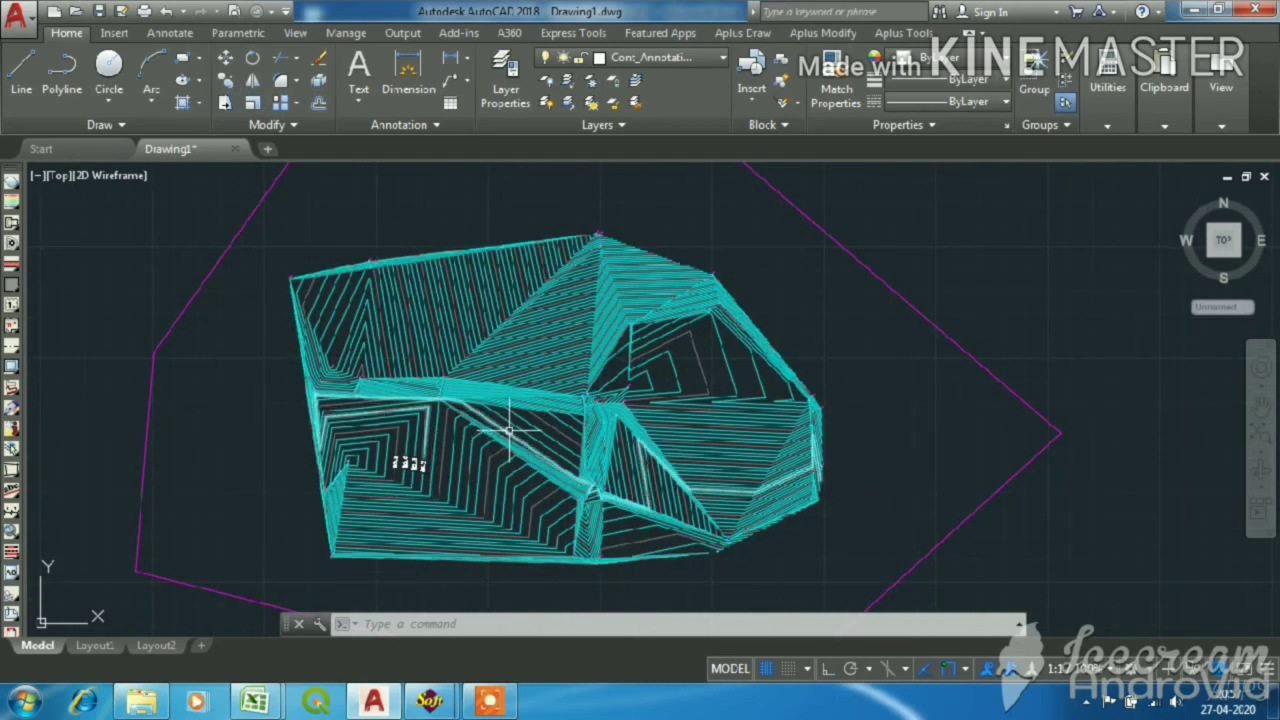